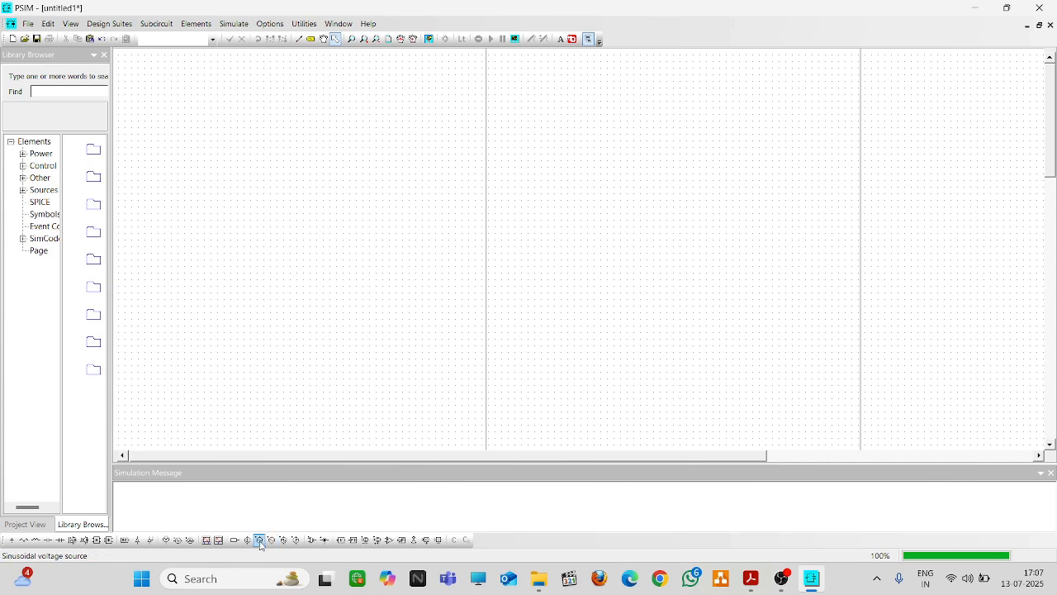
# Place a sinusoidal voltage source near the upper-left area of the blank schematic.
pyautogui.click(260, 543)
pyautogui.click(199, 183)
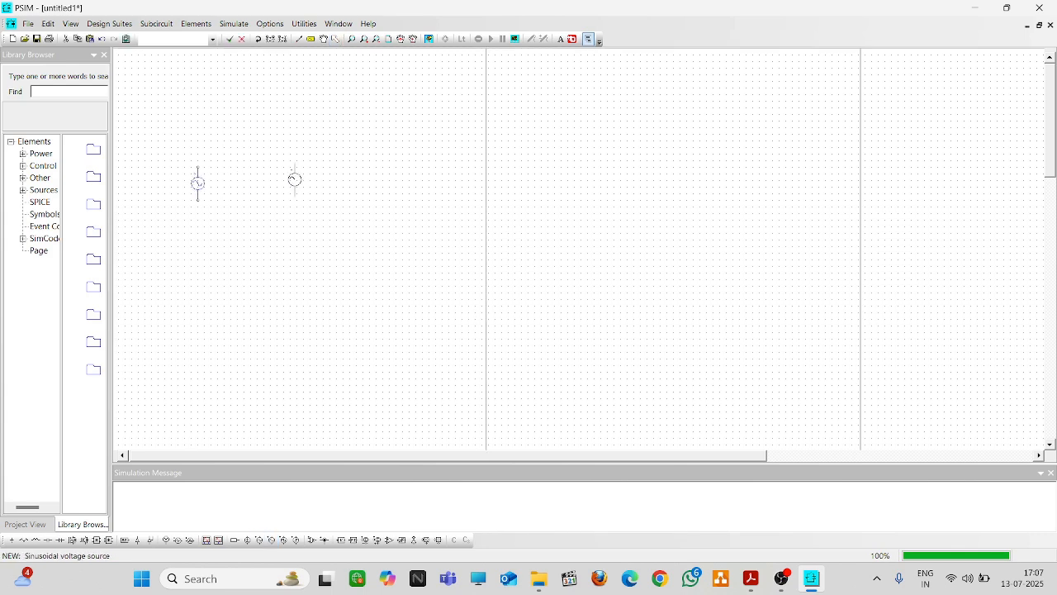
pyautogui.click(234, 23)
pyautogui.click(207, 26)
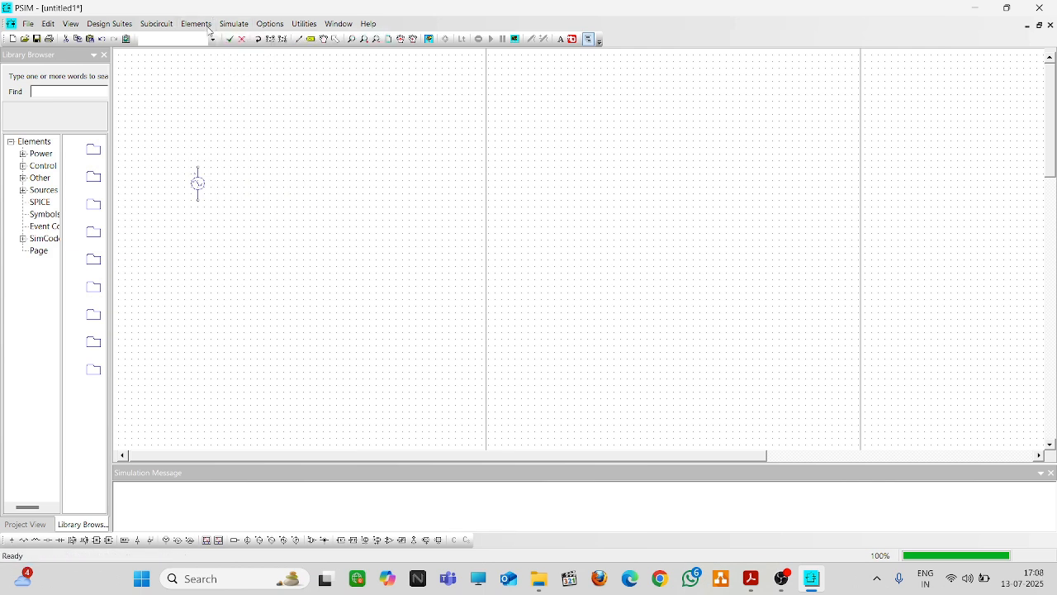
# Place four upright thyristors beside the source in two columns, forming the upper and lower pairs of a bridge.
pyautogui.click(206, 27)
pyautogui.moveTo(206, 37)
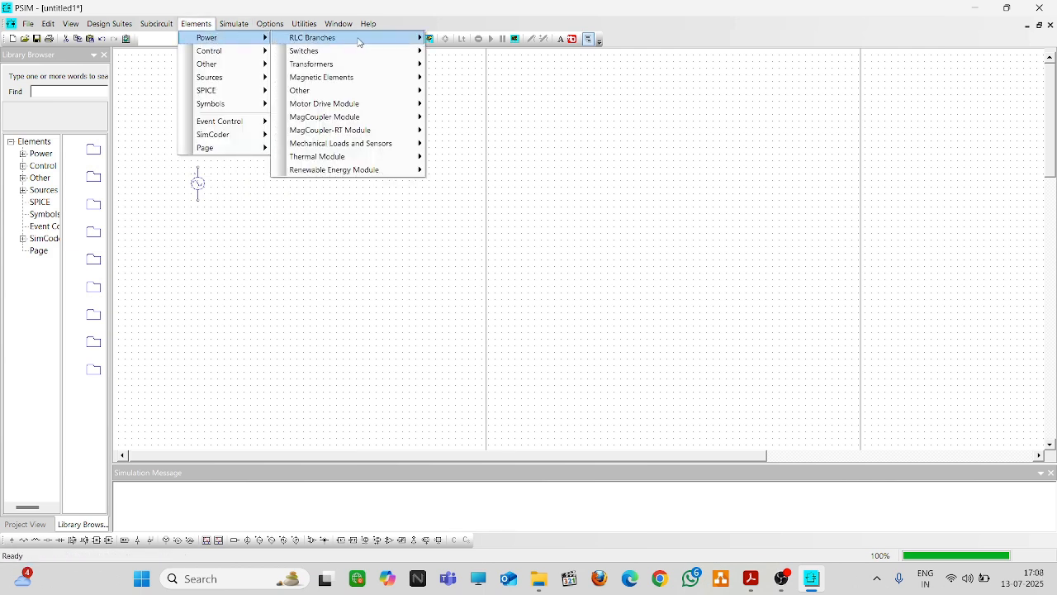
pyautogui.moveTo(358, 43)
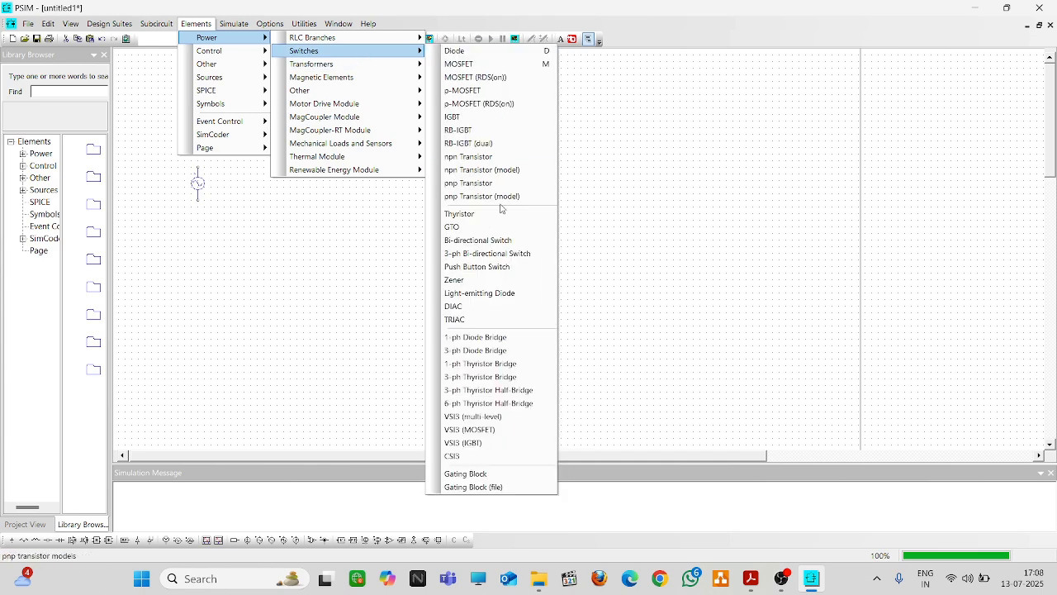
pyautogui.click(462, 213)
pyautogui.rightClick(280, 146)
pyautogui.rightClick(280, 146)
pyautogui.click(252, 111)
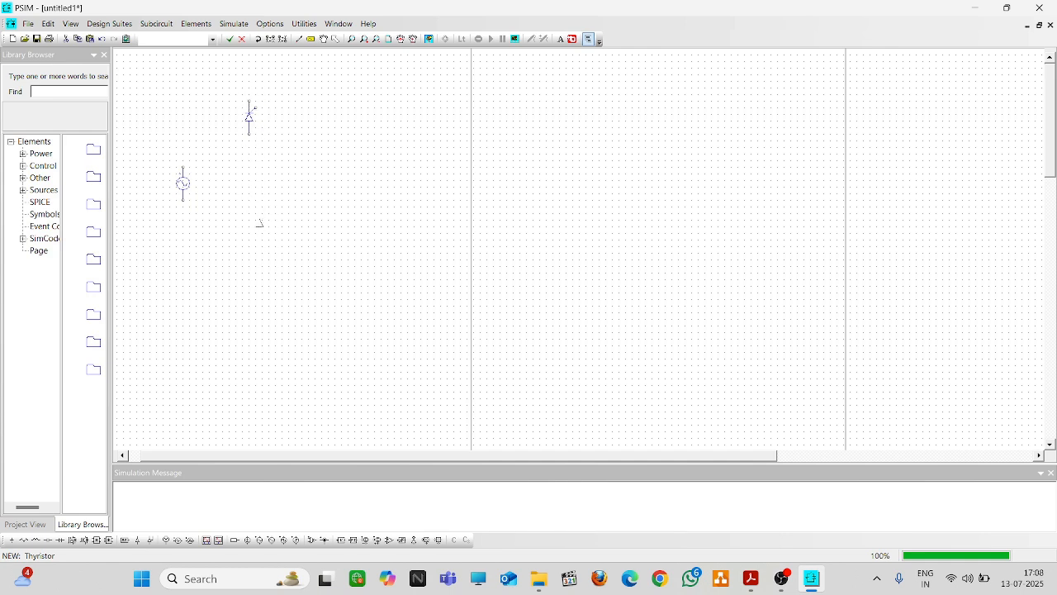
pyautogui.click(248, 217)
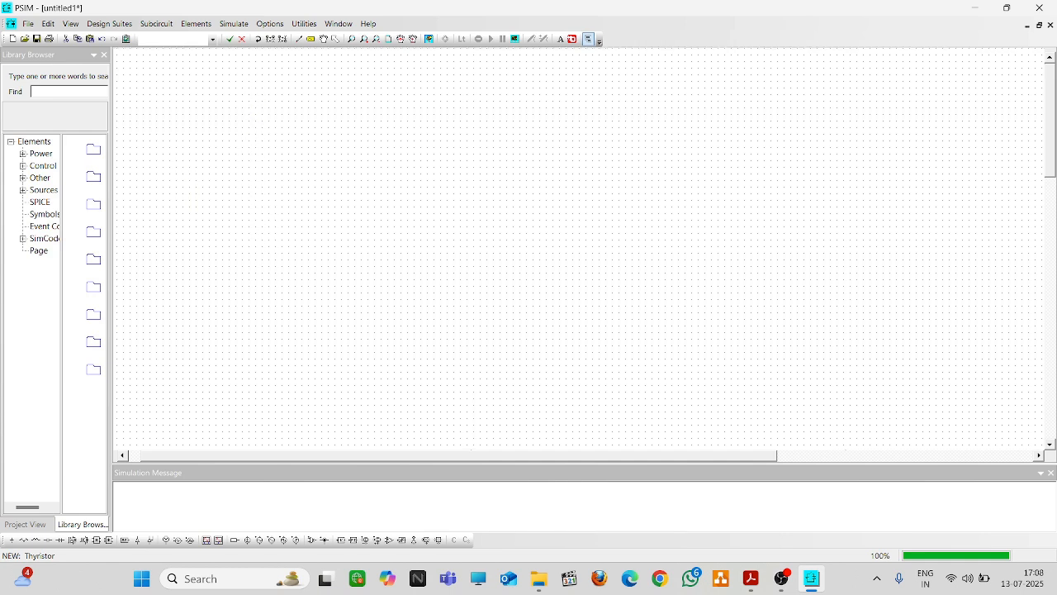
pyautogui.click(295, 113)
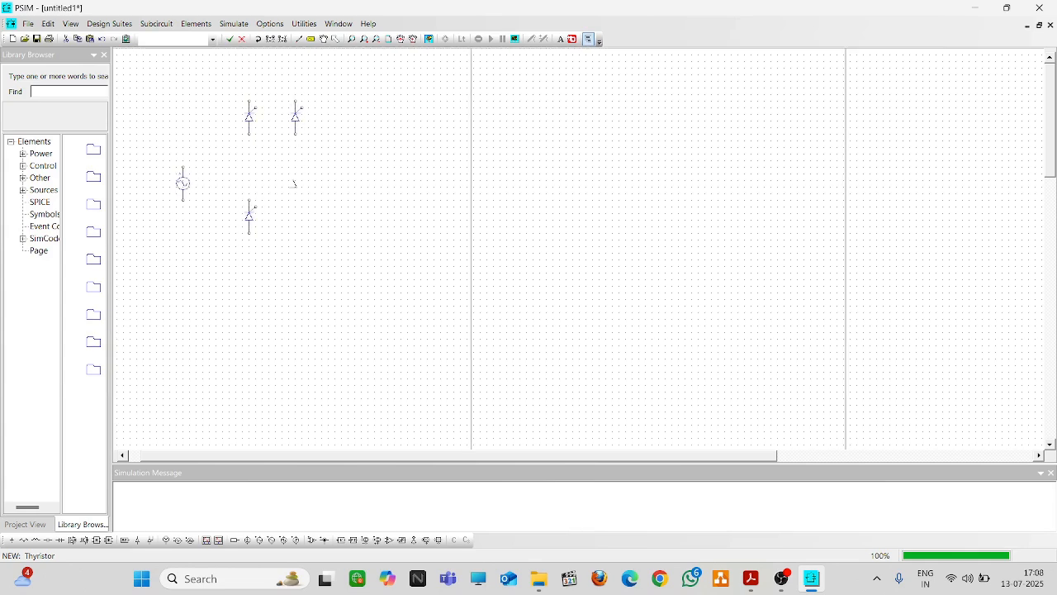
pyautogui.click(302, 215)
# Align the lower thyristor of the second column directly below its upper one, near the level of the other lower thyristor.
pyautogui.click(335, 39)
pyautogui.moveTo(306, 221)
pyautogui.mouseDown()
pyautogui.moveTo(294, 221)
pyautogui.moveTo(300, 216)
pyautogui.mouseUp()
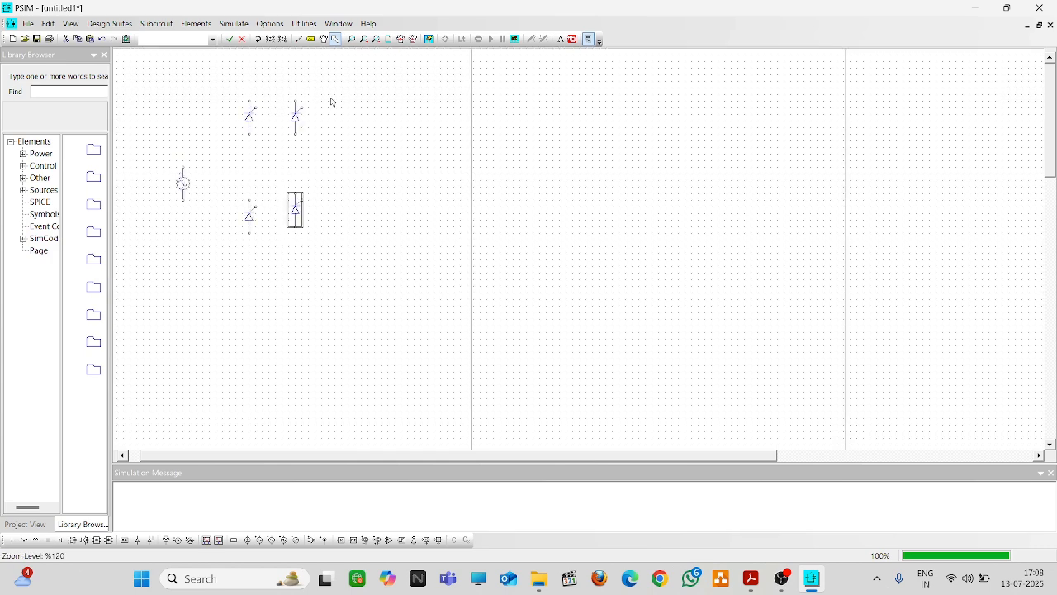
pyautogui.click(293, 210)
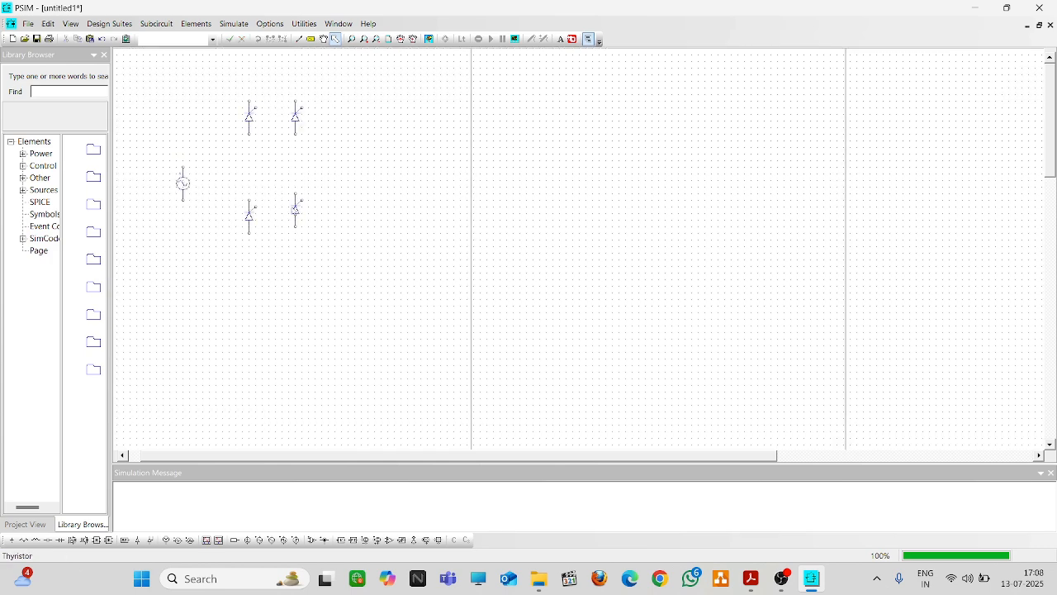
pyautogui.moveTo(295, 212); pyautogui.dragTo(295, 215)
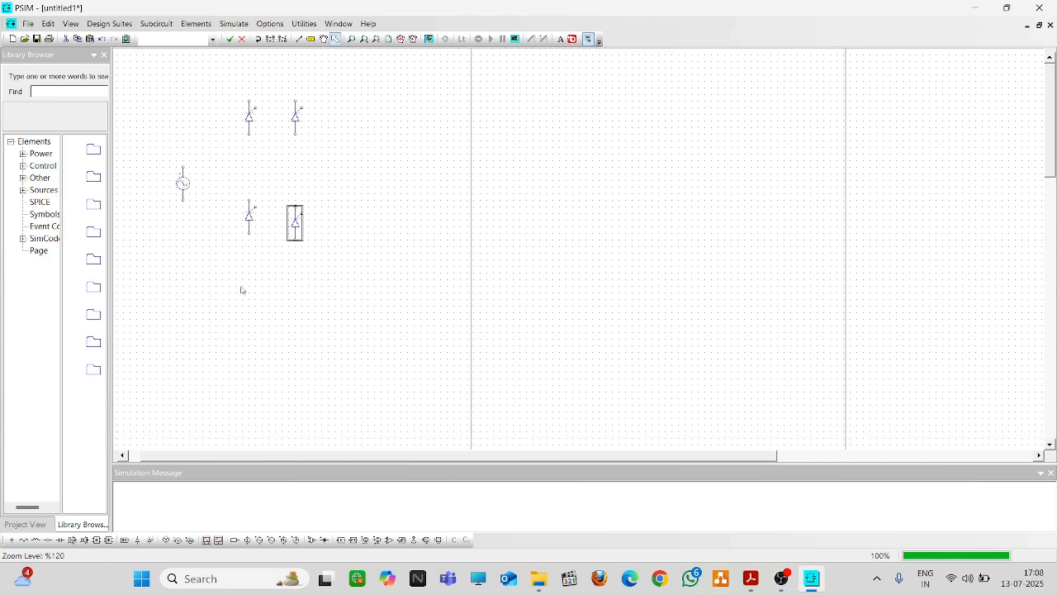
# Place a vertical load resistor on the output side of the thyristor bridge.
pyautogui.click(23, 540)
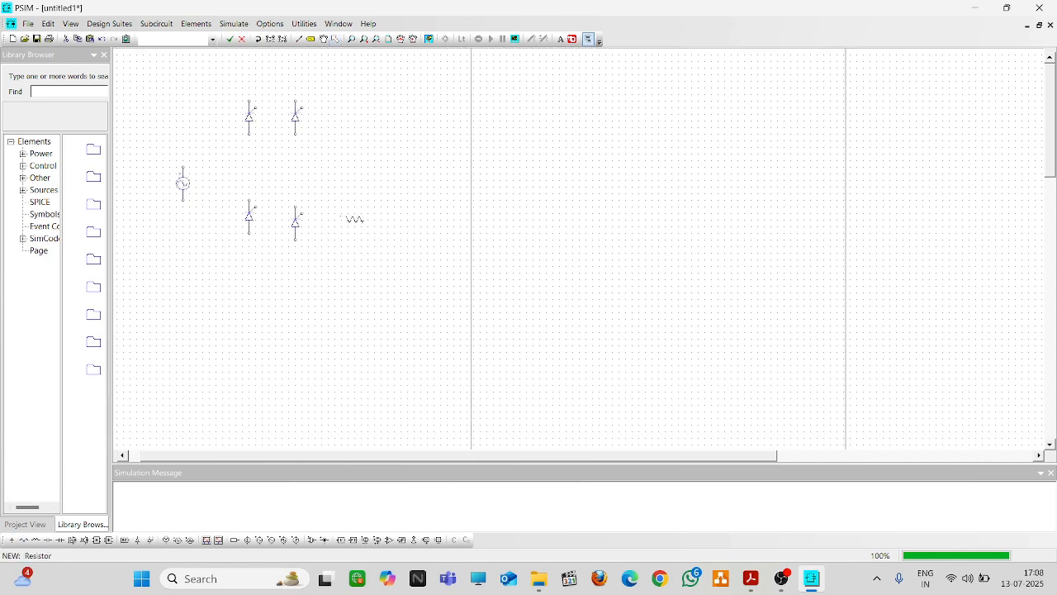
pyautogui.rightClick(388, 153)
pyautogui.click(388, 150)
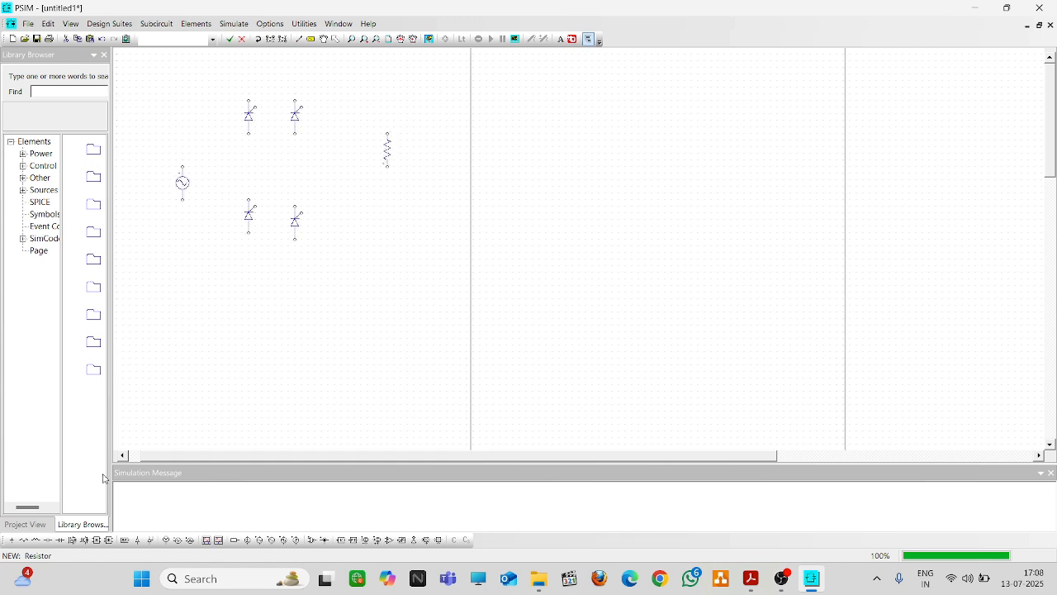
# Wire the upper and lower thyristors of each leg together, and connect the resistor's ends to the second leg.
pyautogui.click(300, 38)
pyautogui.moveTo(249, 133); pyautogui.dragTo(248, 198)
pyautogui.moveTo(295, 134); pyautogui.dragTo(296, 205)
pyautogui.moveTo(388, 133); pyautogui.dragTo(295, 100)
pyautogui.moveTo(392, 167); pyautogui.dragTo(295, 240)
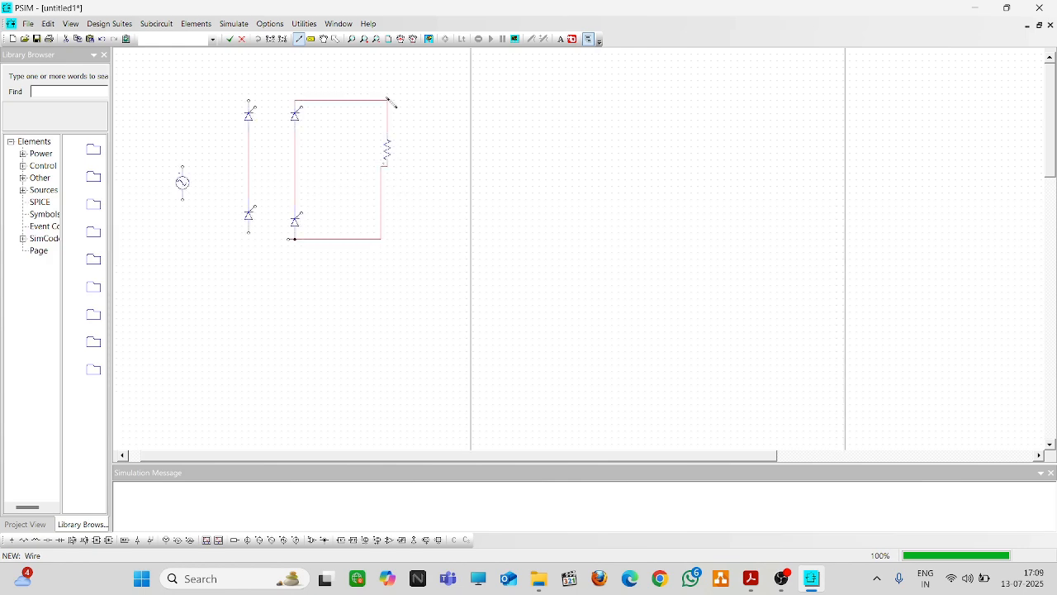
# Delete the upper output wire and the offset wire below the resistor, and rewire the resistor's lower end straight down to the bottom rail.
pyautogui.click(335, 39)
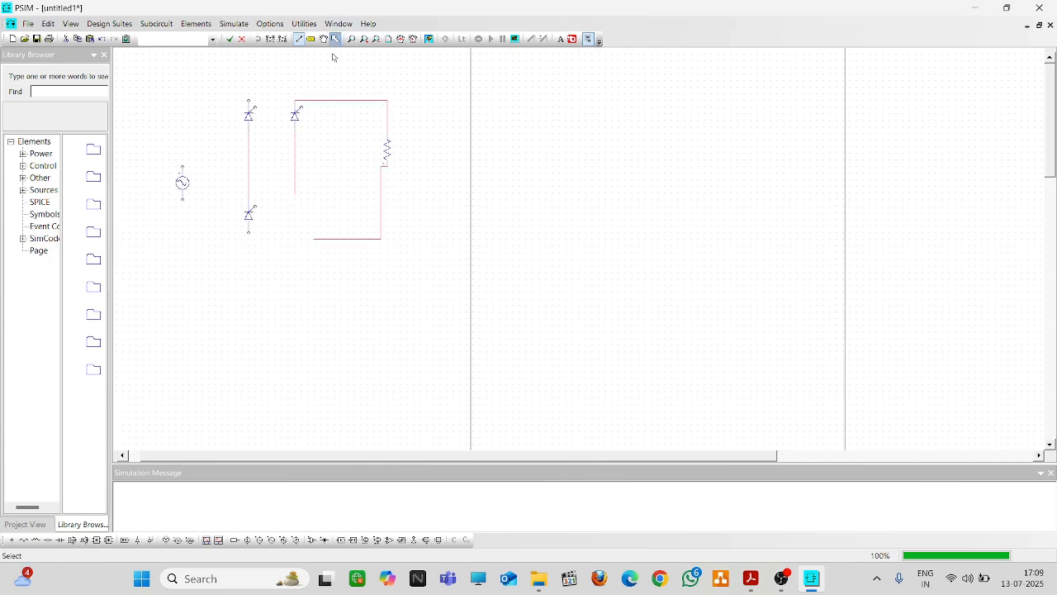
pyautogui.click(352, 100)
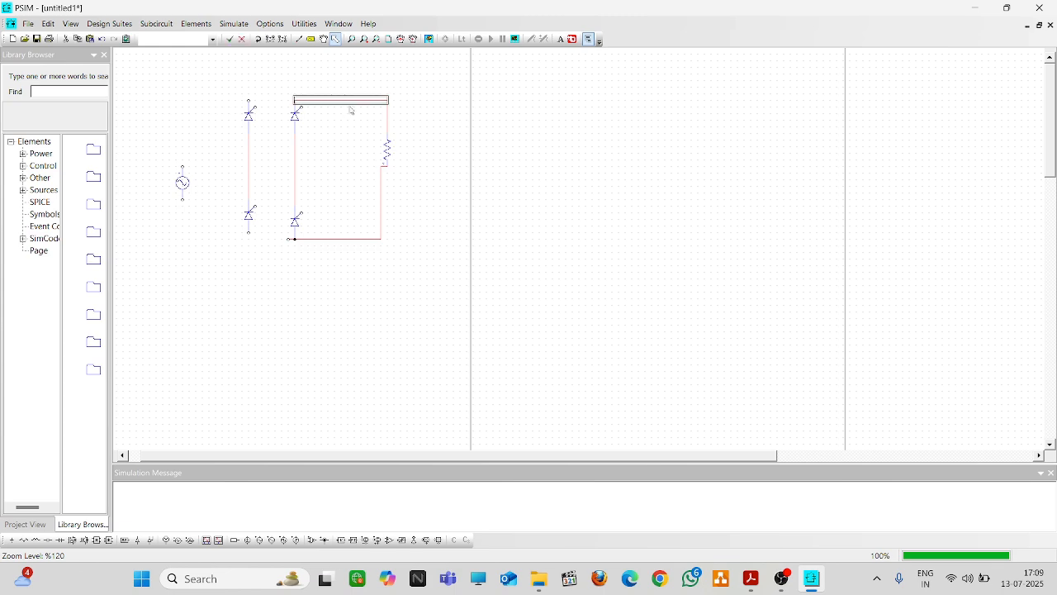
pyautogui.press('Delete')
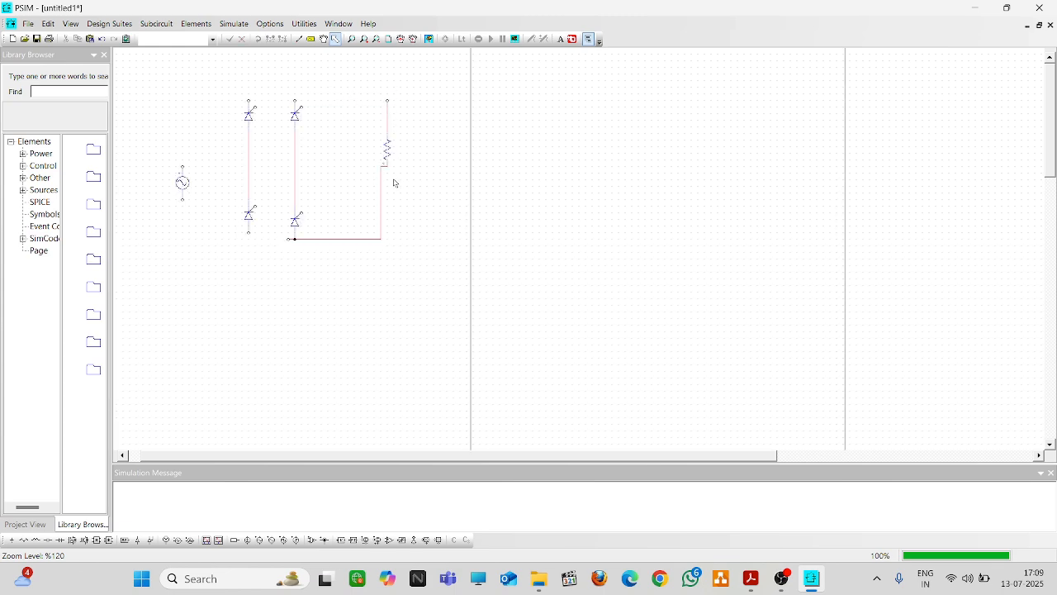
pyautogui.click(380, 210)
pyautogui.press('Delete')
pyautogui.click(298, 38)
pyautogui.moveTo(388, 166); pyautogui.dragTo(388, 238)
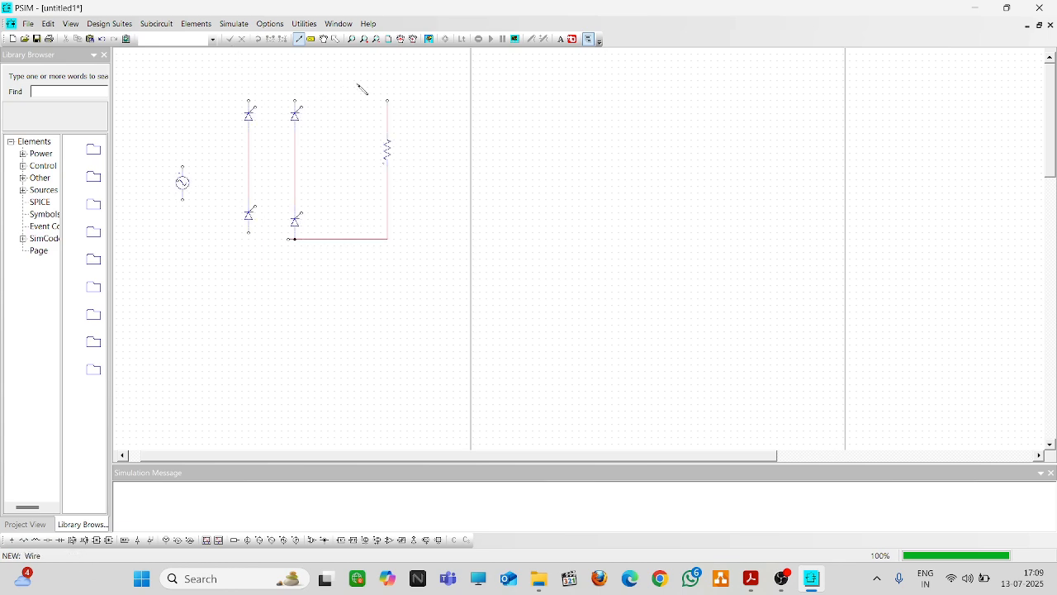
# Complete the bridge's upper and lower rails, and wire the AC source terminals to the midpoints of the two thyristor legs.
pyautogui.moveTo(384, 100); pyautogui.dragTo(248, 100)
pyautogui.moveTo(249, 235); pyautogui.dragTo(295, 239)
pyautogui.moveTo(177, 166); pyautogui.dragTo(250, 167)
pyautogui.moveTo(183, 199)
pyautogui.mouseDown()
pyautogui.moveTo(307, 201)
pyautogui.moveTo(213, 192)
pyautogui.moveTo(295, 187)
pyautogui.mouseUp()
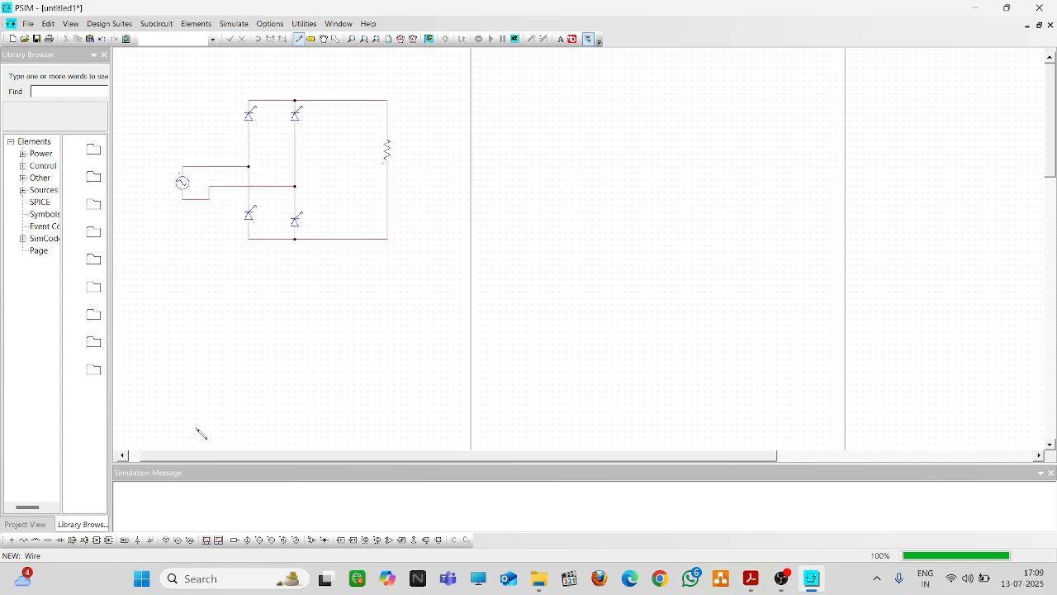
# Name the sinusoidal voltage source Vin and set its peak amplitude to 312.5.
pyautogui.click(335, 39)
pyautogui.click(179, 183)
pyautogui.doubleClick(180, 183)
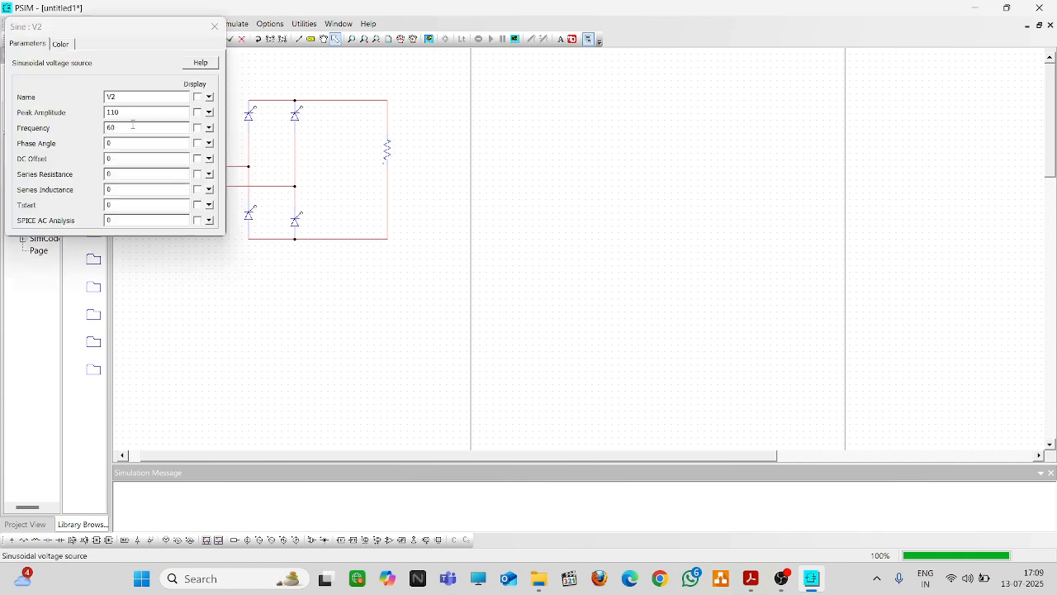
pyautogui.moveTo(128, 114); pyautogui.dragTo(81, 121)
pyautogui.write('312.')
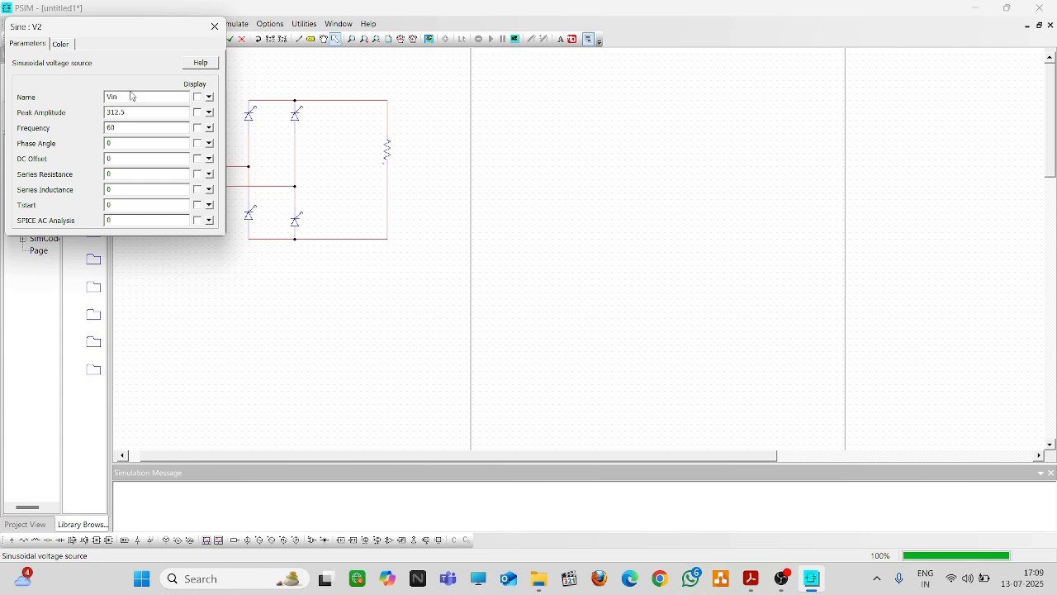
pyautogui.write('5')
pyautogui.click(215, 27)
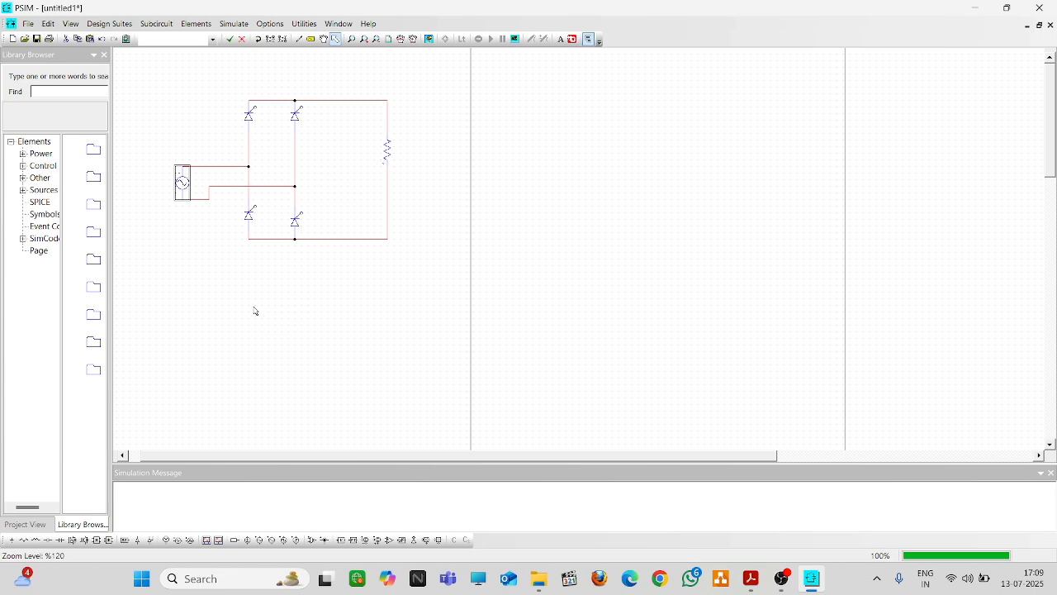
# Check the load resistor's parameters.
pyautogui.doubleClick(388, 152)
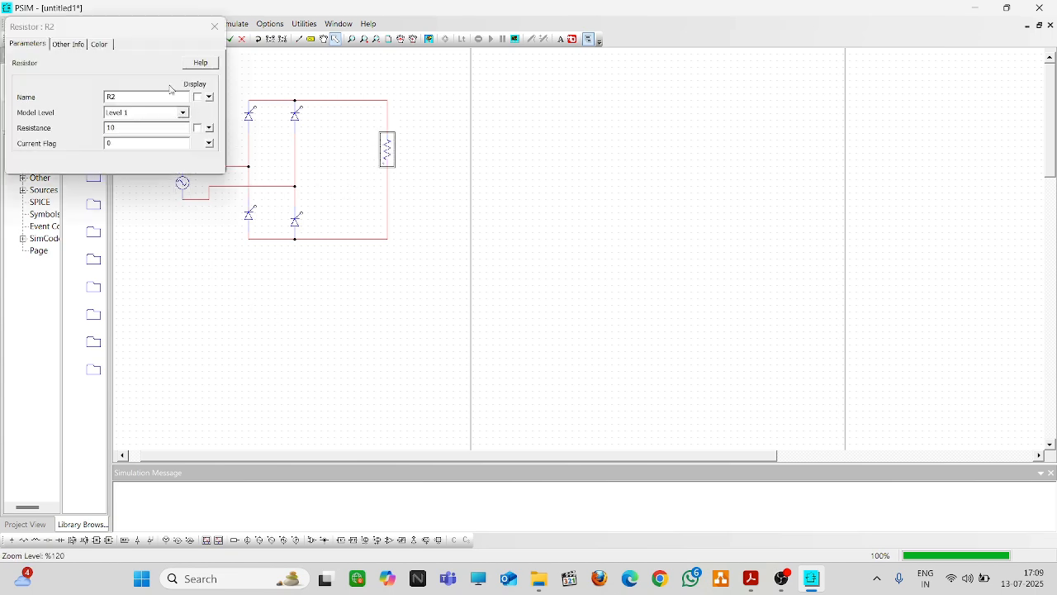
pyautogui.click(215, 26)
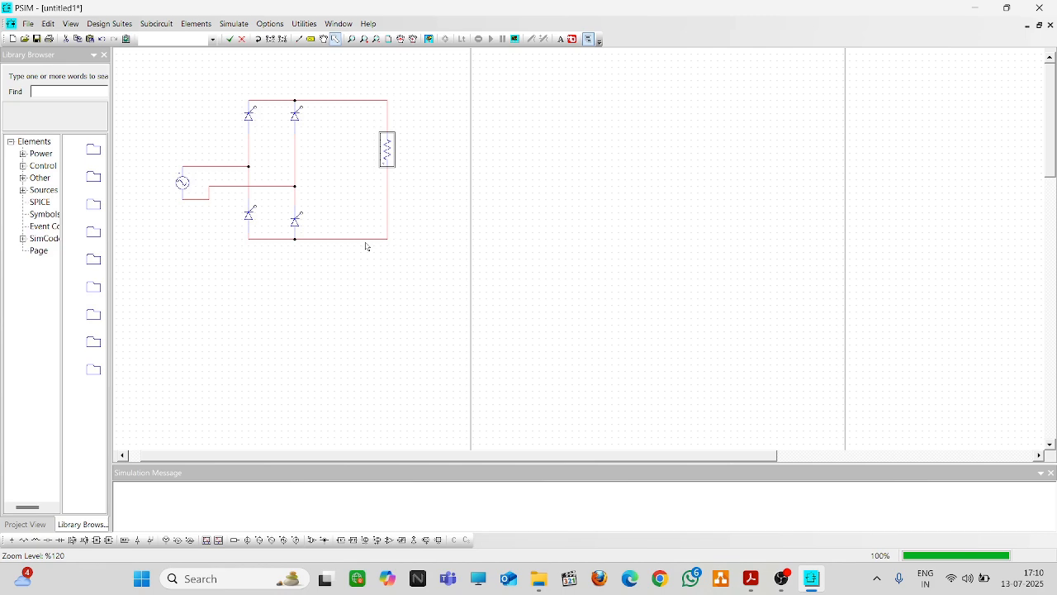
# Delete the upper wire between the bridge and the resistor, and place a current probe in the gap.
pyautogui.click(334, 103)
pyautogui.click(342, 101)
pyautogui.press('Delete')
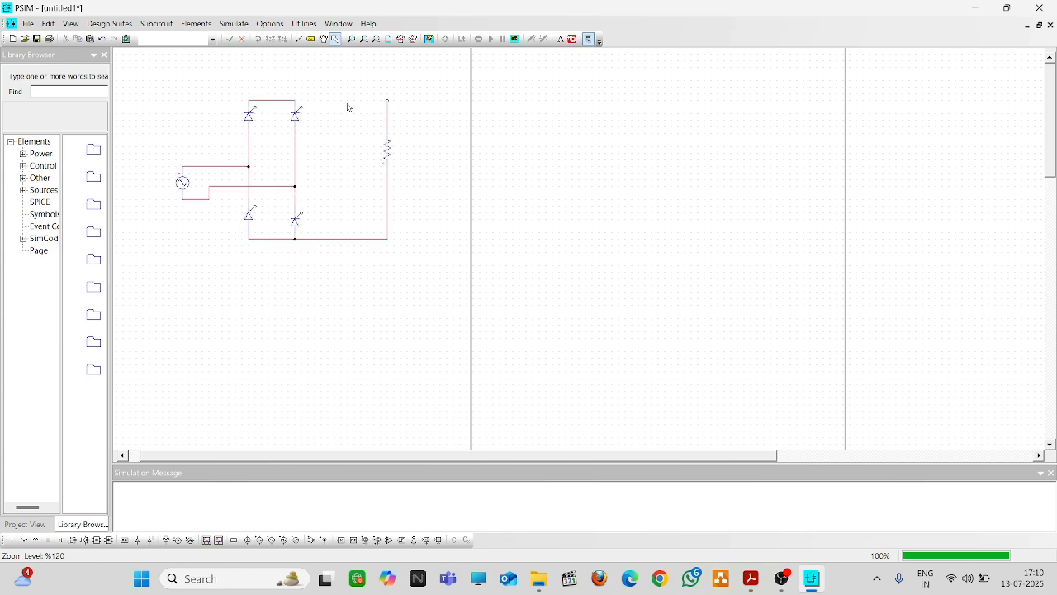
pyautogui.click(189, 539)
pyautogui.click(361, 100)
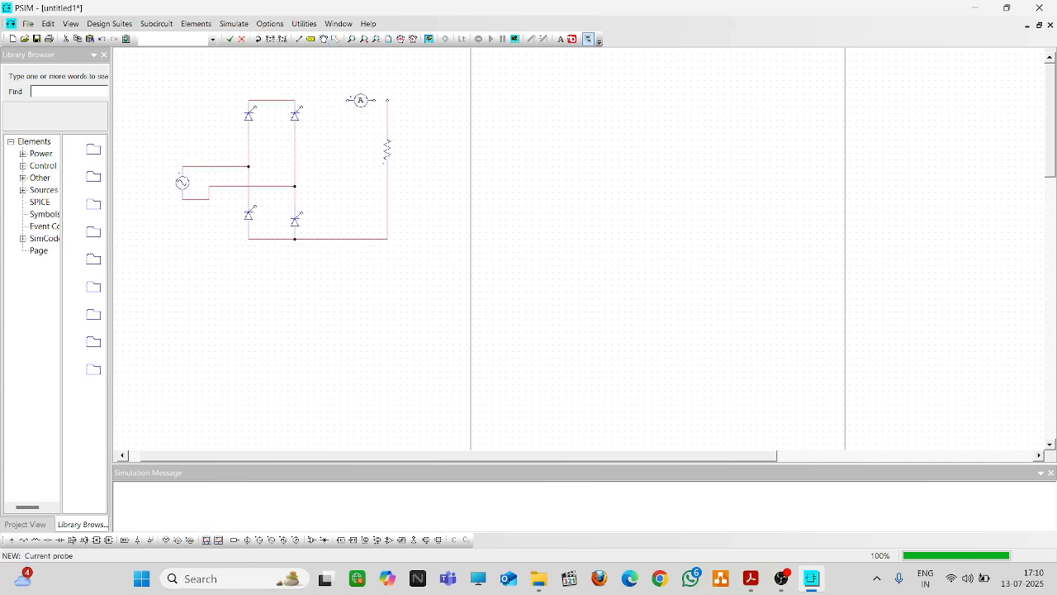
# Place two voltage probes, one beside the load resistor and one near the AC source.
pyautogui.click(178, 539)
pyautogui.click(427, 160)
pyautogui.press('Escape')
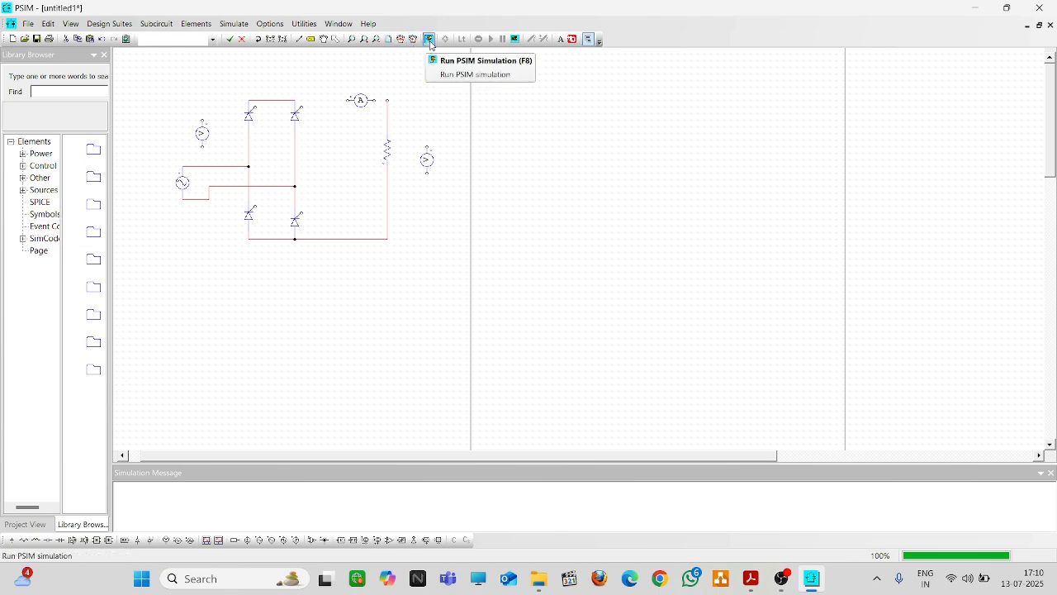
# Wire the current probe in series with the load, and connect the voltage probes across the load resistor and the AC source.
pyautogui.click(298, 38)
pyautogui.moveTo(427, 149); pyautogui.dragTo(388, 100)
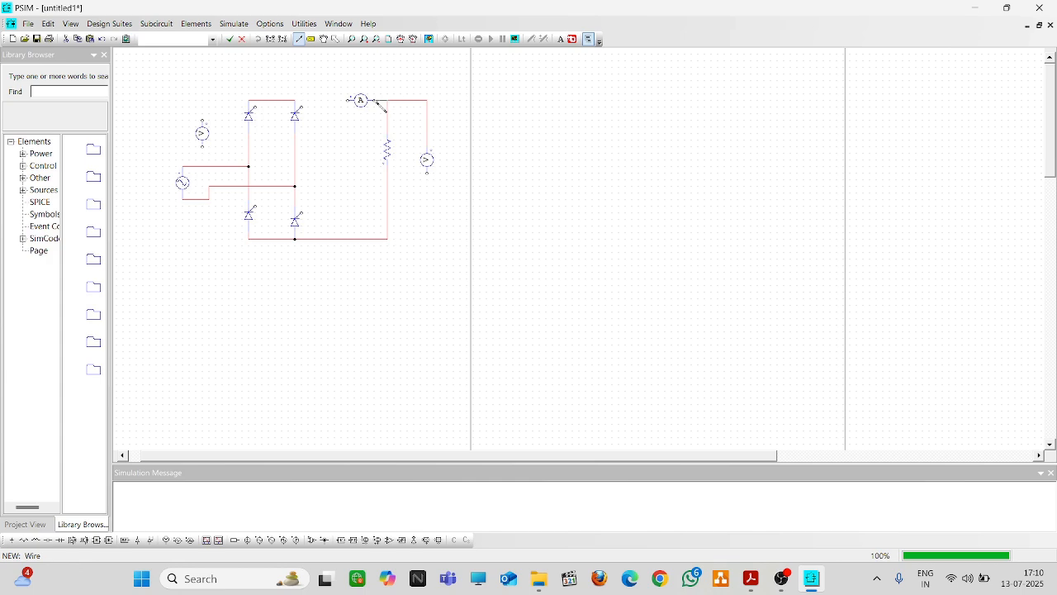
pyautogui.moveTo(347, 100); pyautogui.dragTo(301, 105)
pyautogui.doubleClick(427, 168)
pyautogui.click(214, 26)
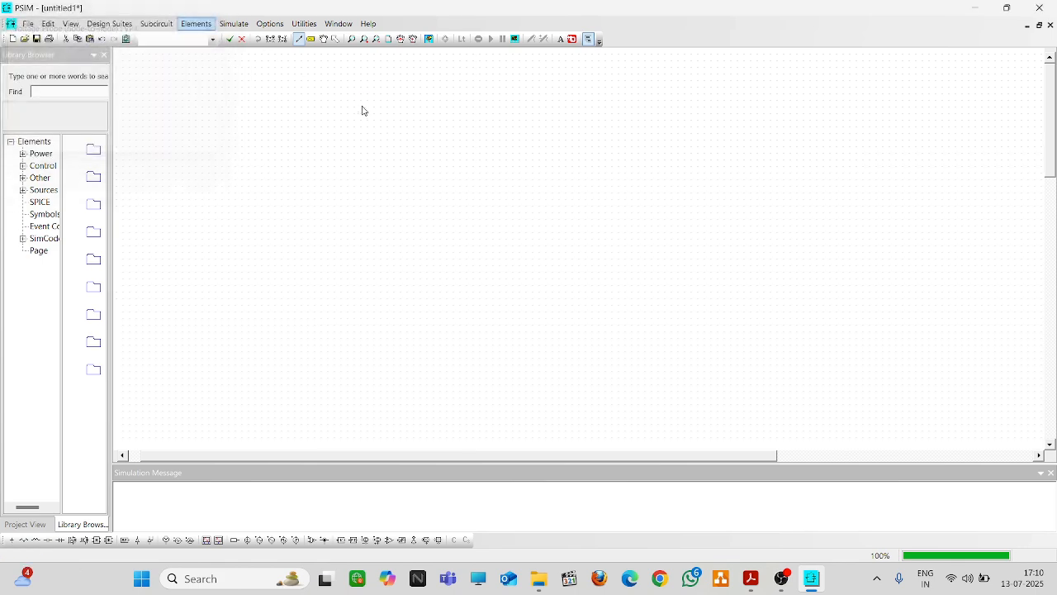
pyautogui.moveTo(428, 173)
pyautogui.mouseDown()
pyautogui.moveTo(390, 266)
pyautogui.moveTo(388, 239)
pyautogui.mouseUp()
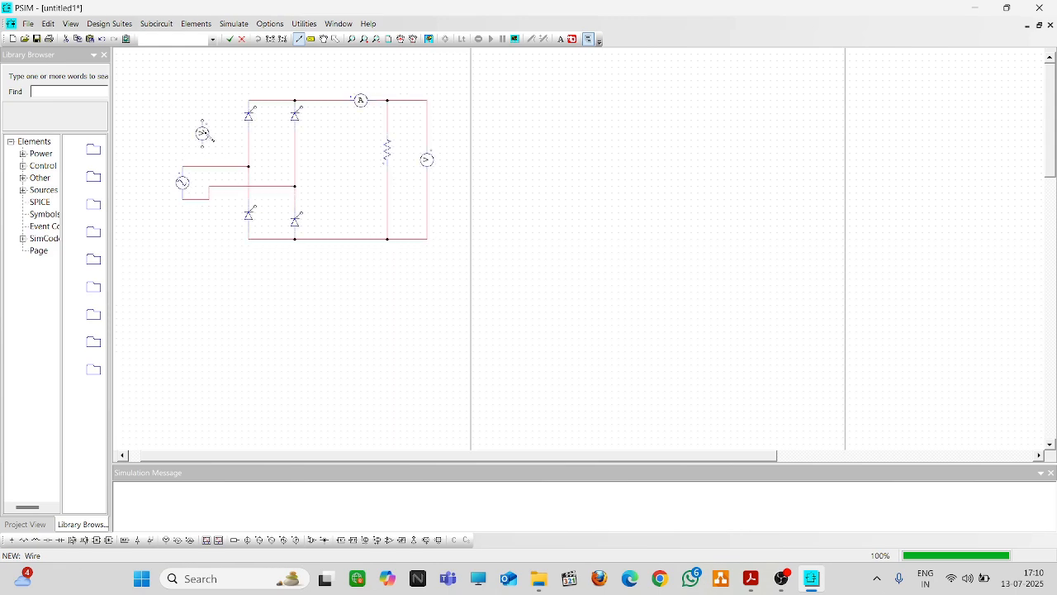
pyautogui.moveTo(202, 121)
pyautogui.mouseDown()
pyautogui.moveTo(192, 121)
pyautogui.moveTo(190, 166)
pyautogui.moveTo(203, 199)
pyautogui.mouseUp()
pyautogui.click(335, 39)
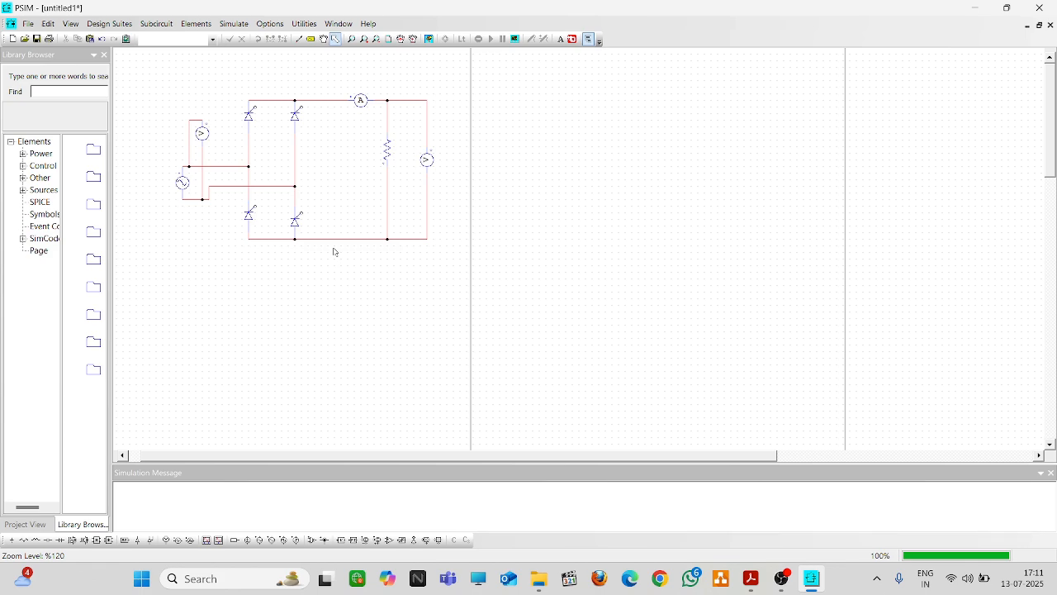
# Place a gating block above the source's voltage probe and wire it to the gates of the diagonal upper-left and lower-right thyristors.
pyautogui.click(125, 541)
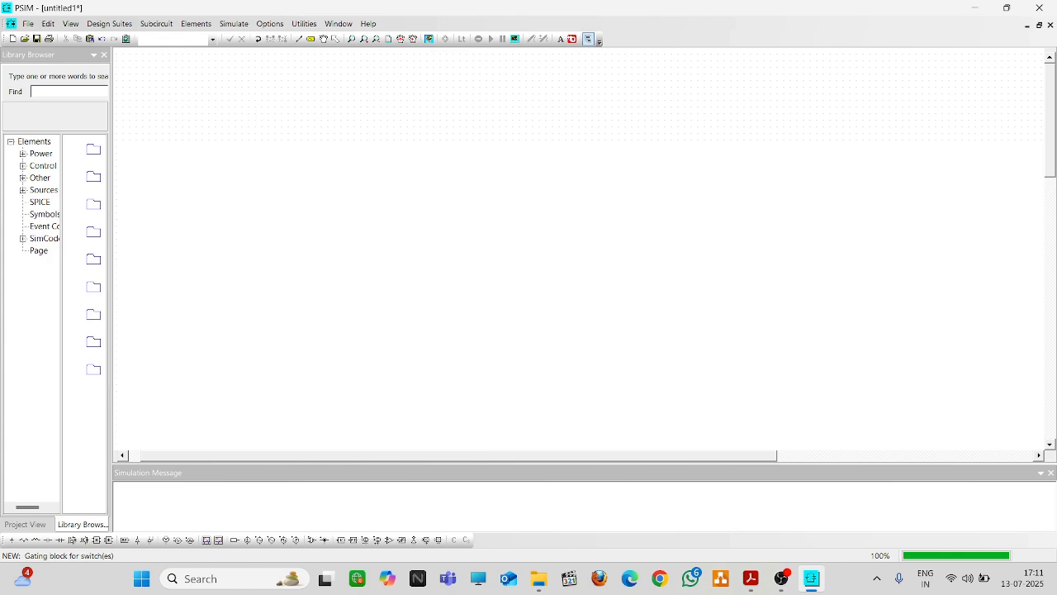
pyautogui.click(210, 98)
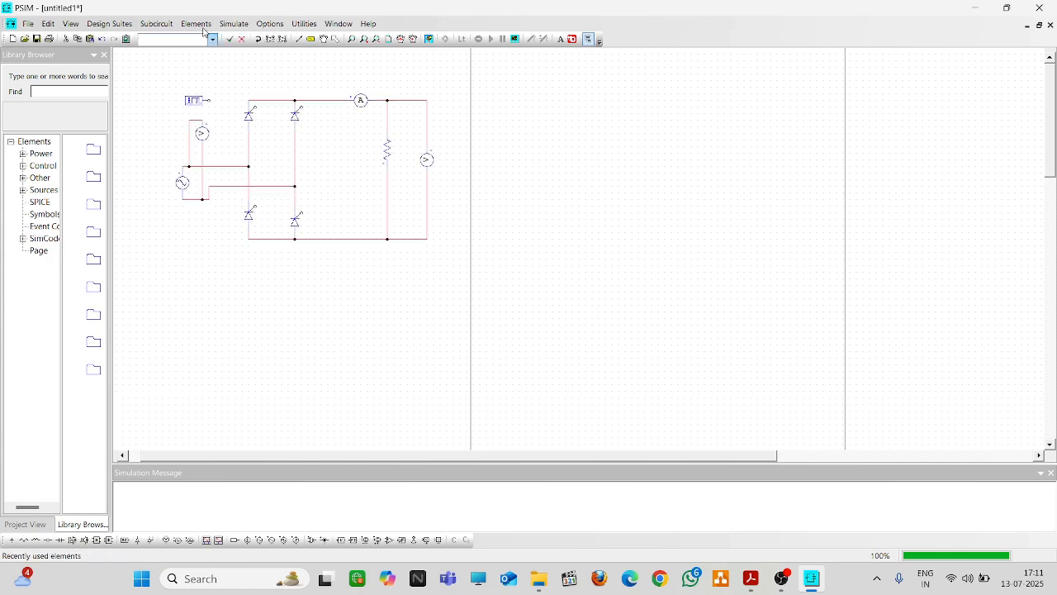
pyautogui.click(299, 39)
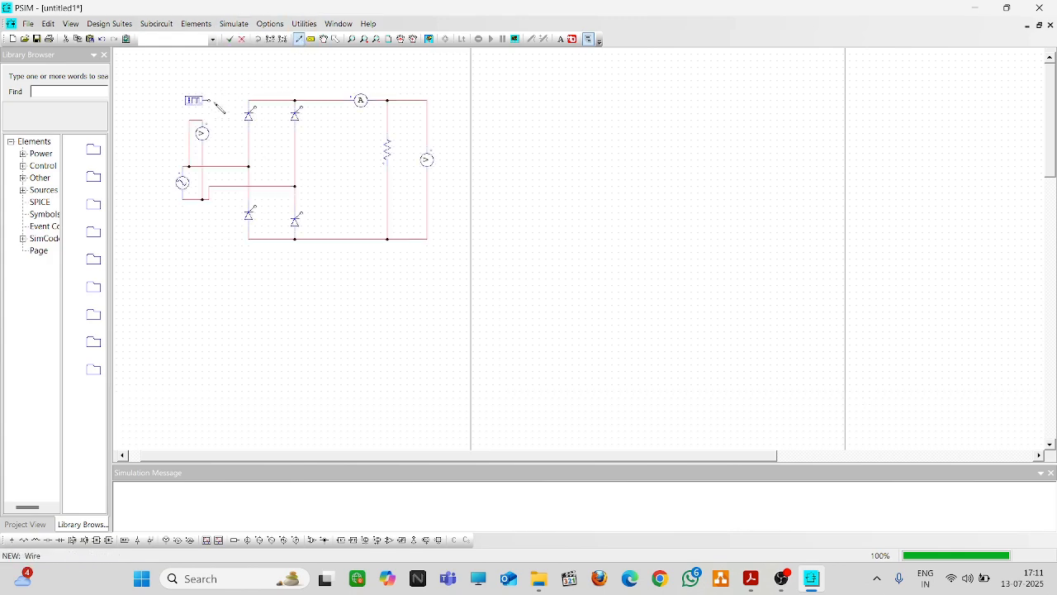
pyautogui.moveTo(210, 100); pyautogui.dragTo(259, 108)
pyautogui.hotkey('ctrl', 'z')
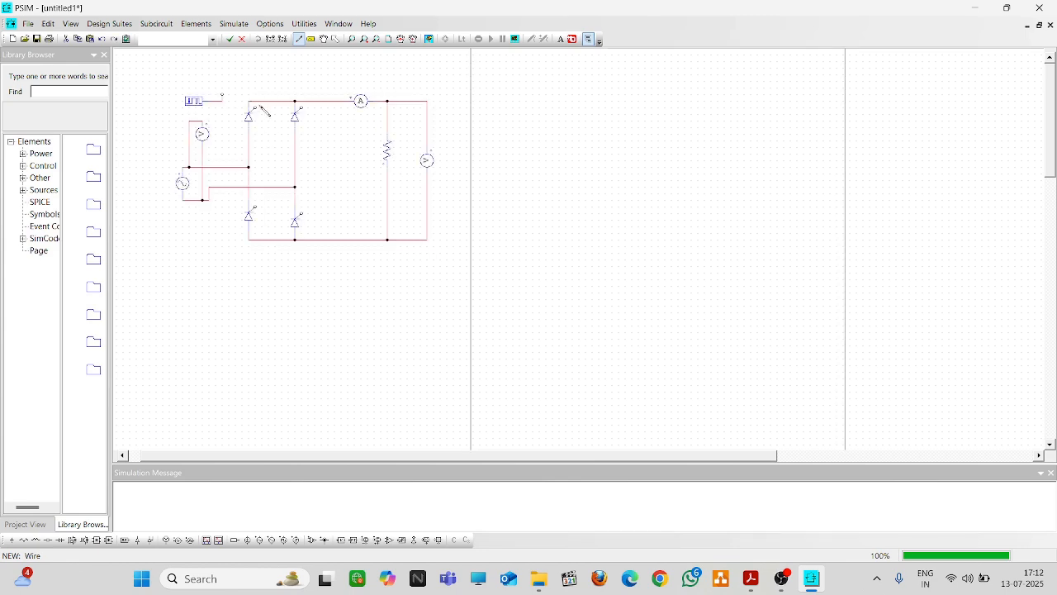
pyautogui.moveTo(254, 107)
pyautogui.mouseDown()
pyautogui.moveTo(256, 93)
pyautogui.moveTo(228, 98)
pyautogui.mouseUp()
pyautogui.moveTo(301, 216); pyautogui.dragTo(234, 94)
pyautogui.click(334, 39)
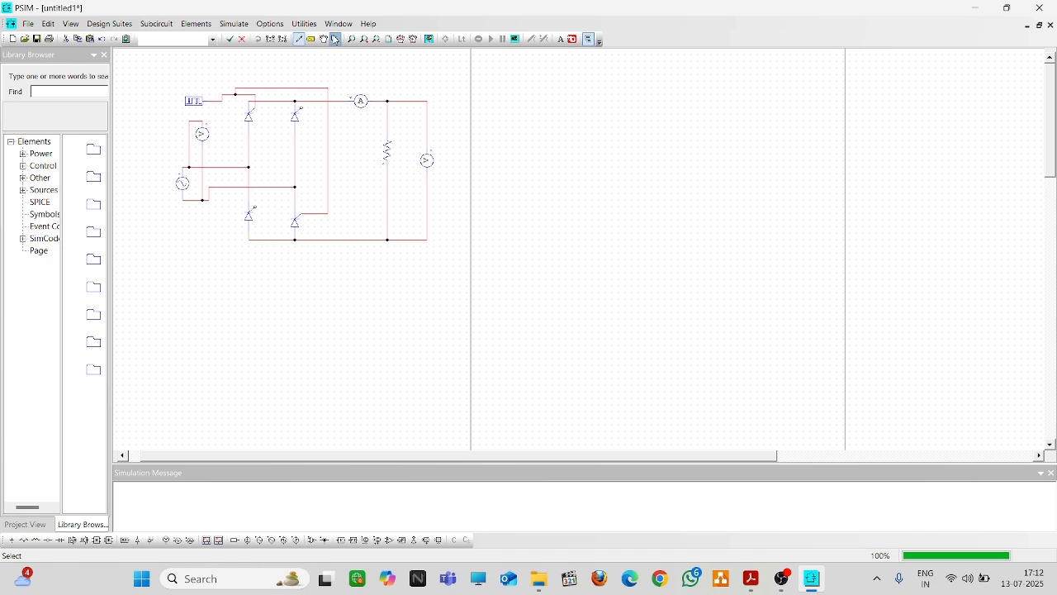
# Set the upper gating block's frequency to 50 and its switching points to 45 and 180.
pyautogui.doubleClick(197, 101)
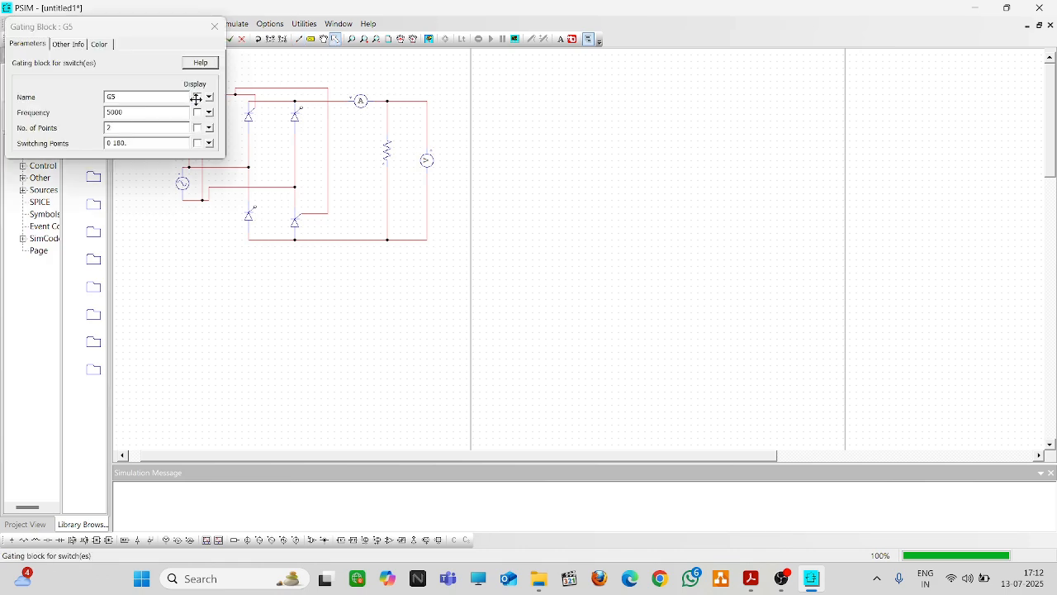
pyautogui.doubleClick(133, 111)
pyautogui.write('5')
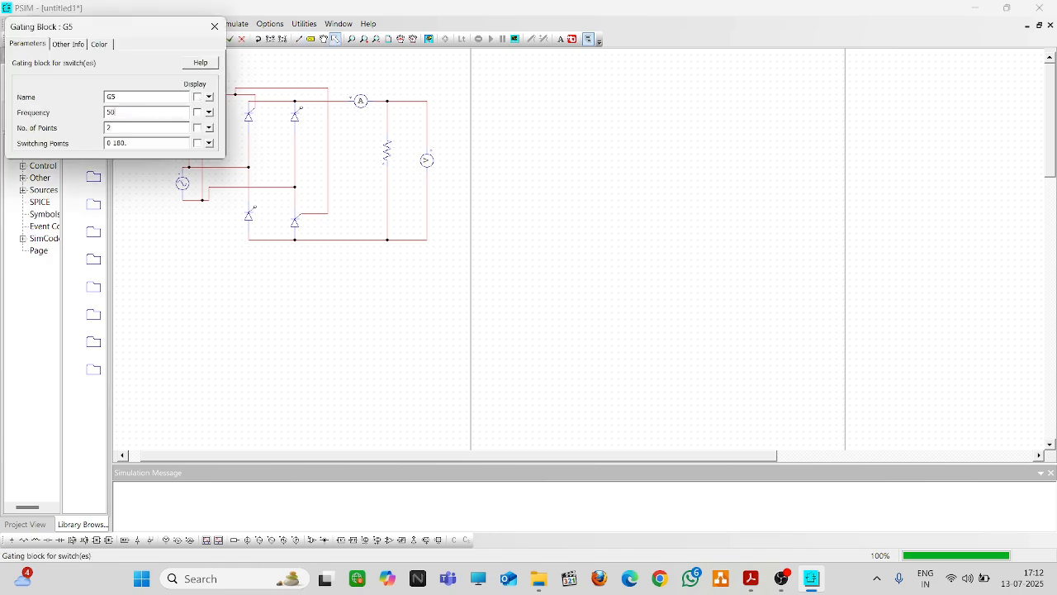
pyautogui.click(106, 143)
pyautogui.doubleClick(108, 143)
pyautogui.moveTo(108, 143); pyautogui.dragTo(101, 145)
pyautogui.write('45')
pyautogui.click(215, 30)
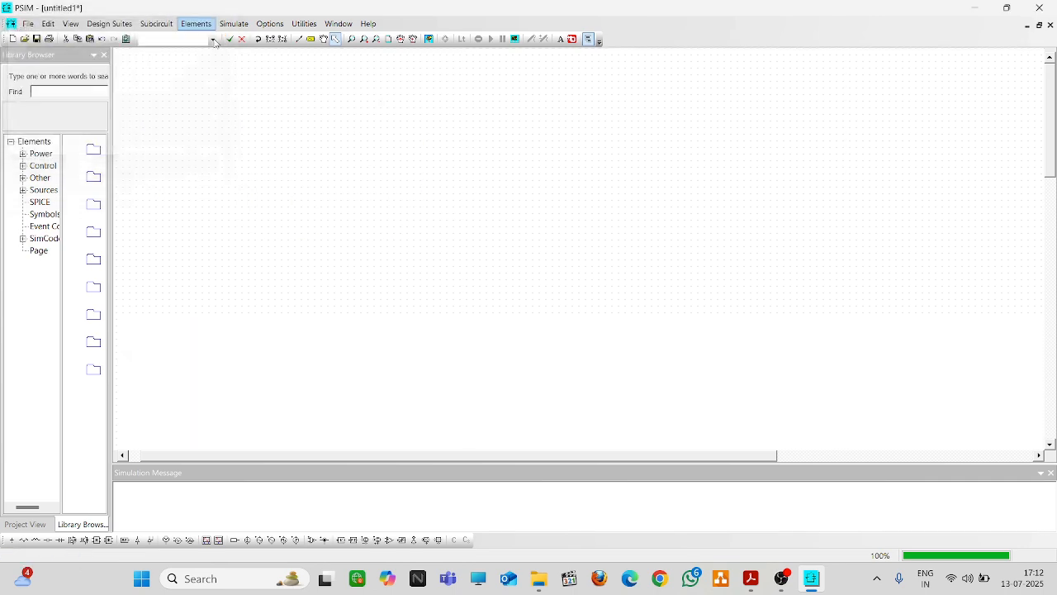
# Place a second gating block below the AC source and wire it to the lower-left thyristor's gate.
pyautogui.click(198, 349)
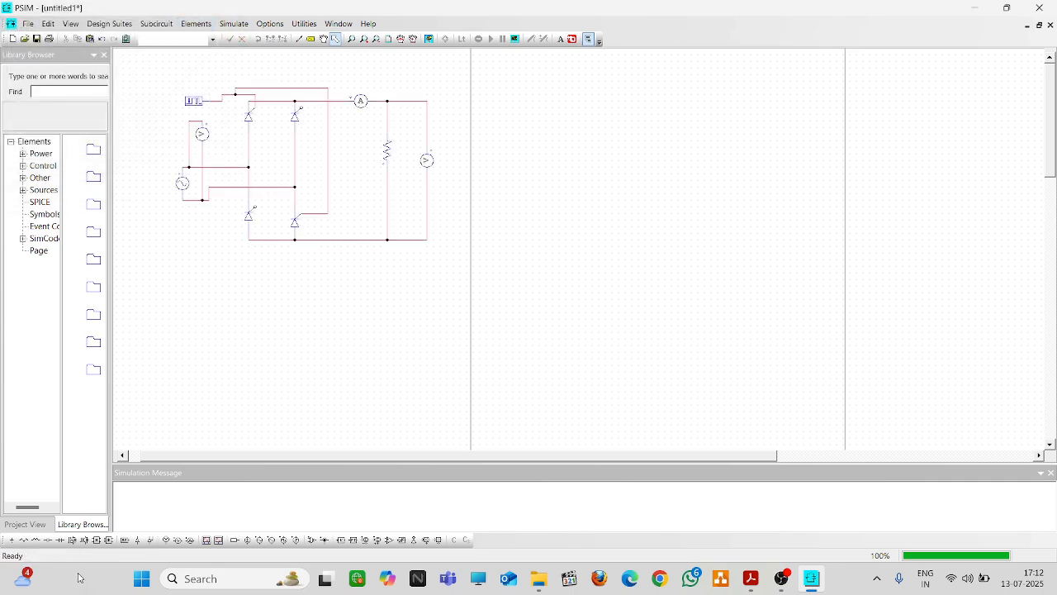
pyautogui.click(198, 234)
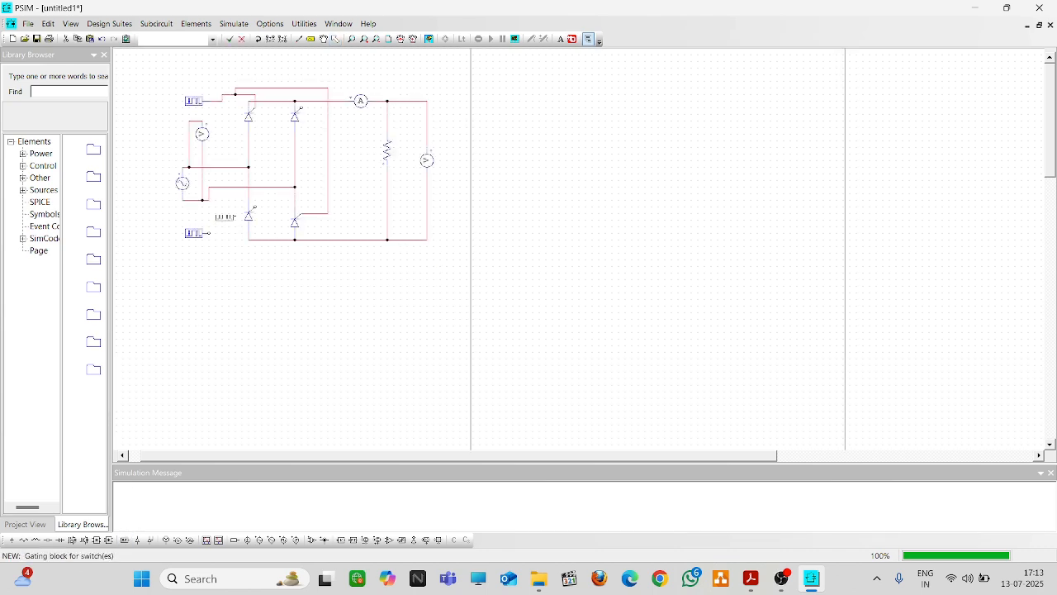
pyautogui.click(299, 39)
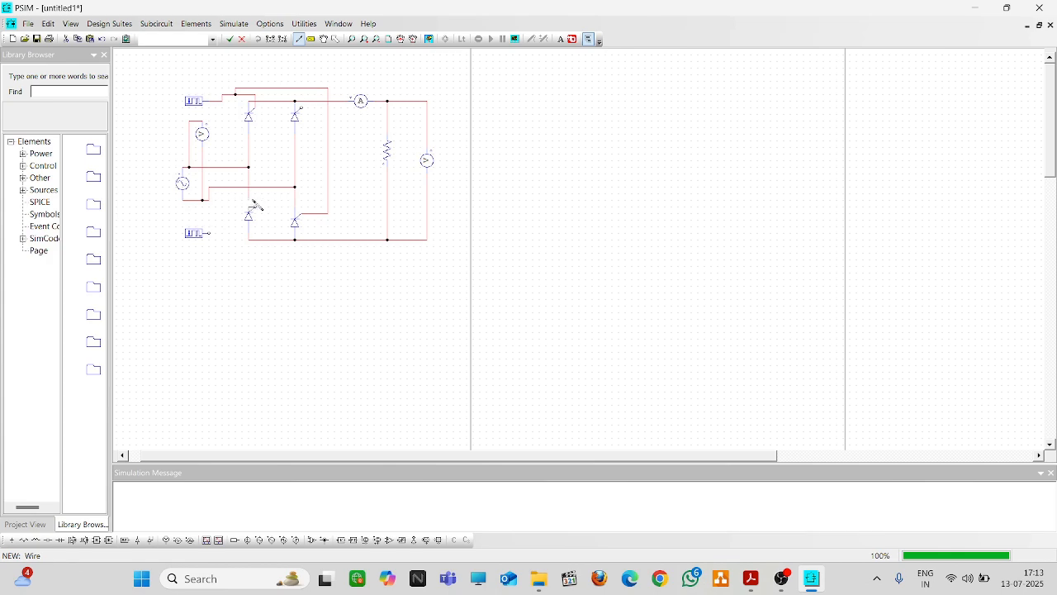
pyautogui.moveTo(254, 194)
pyautogui.mouseDown()
pyautogui.moveTo(229, 197)
pyautogui.moveTo(228, 232)
pyautogui.moveTo(208, 233)
pyautogui.mouseUp()
pyautogui.hotkey('ctrl', 'z')
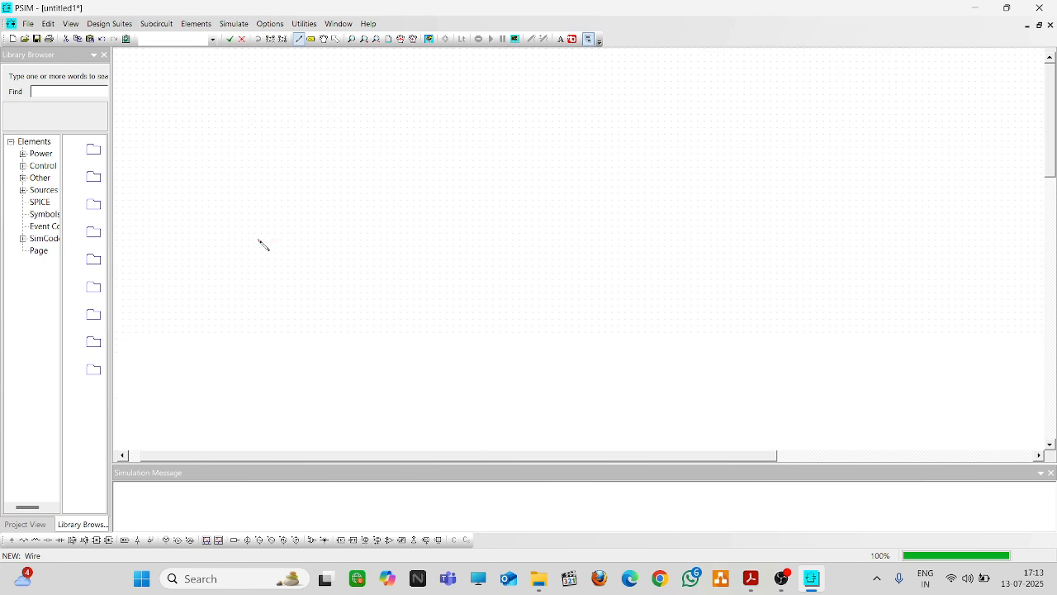
pyautogui.moveTo(229, 234); pyautogui.dragTo(208, 233)
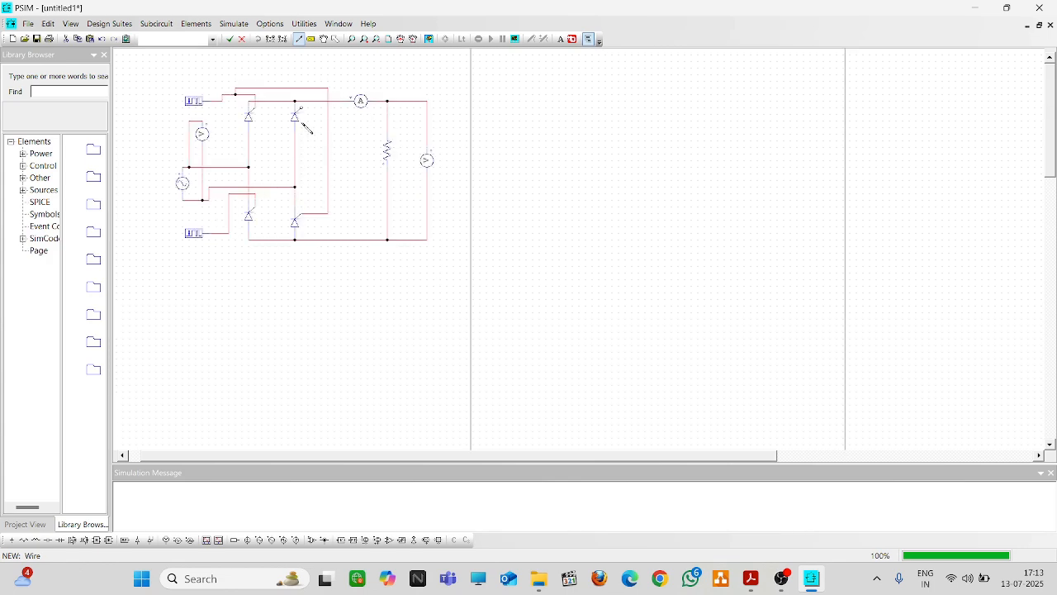
# Wire the upper-right thyristor's gate to the lower gating block's line at the lower-left thyristor's gate.
pyautogui.click(336, 40)
pyautogui.click(299, 39)
pyautogui.moveTo(306, 108); pyautogui.dragTo(317, 196)
pyautogui.moveTo(315, 193); pyautogui.dragTo(255, 193)
pyautogui.click(334, 38)
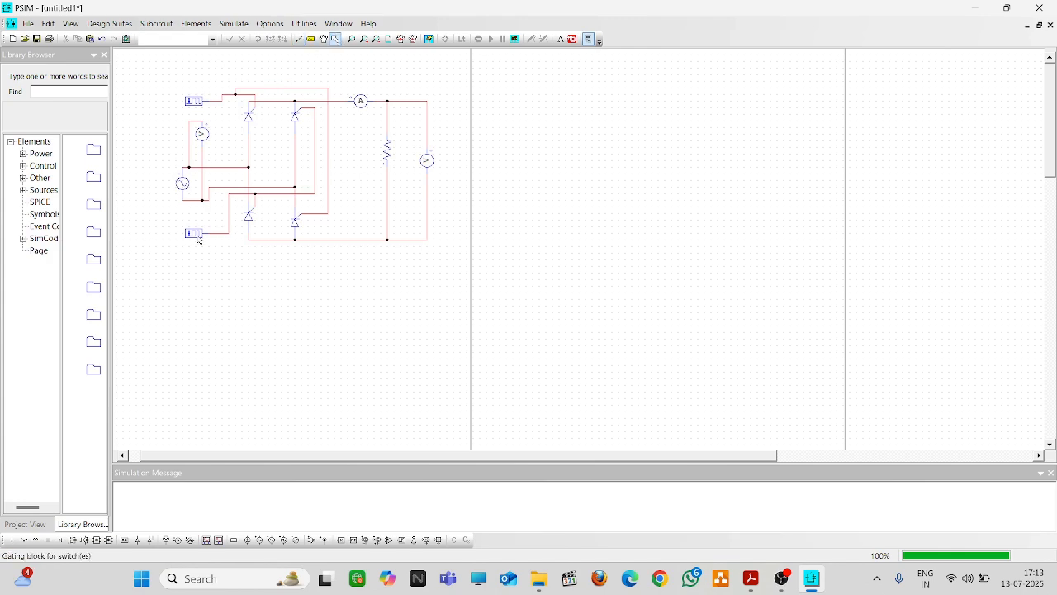
# Set the lower gating block's frequency to 50 and its switching points to 225 and 360.
pyautogui.doubleClick(197, 235)
pyautogui.moveTo(120, 111); pyautogui.dragTo(105, 116)
pyautogui.write('50')
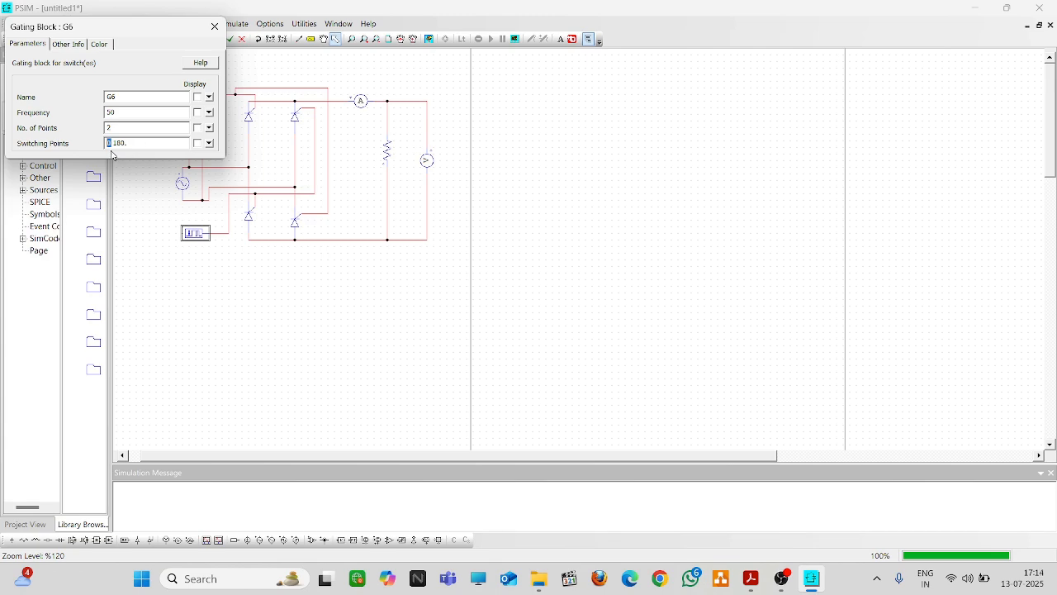
pyautogui.write('225')
pyautogui.click(215, 27)
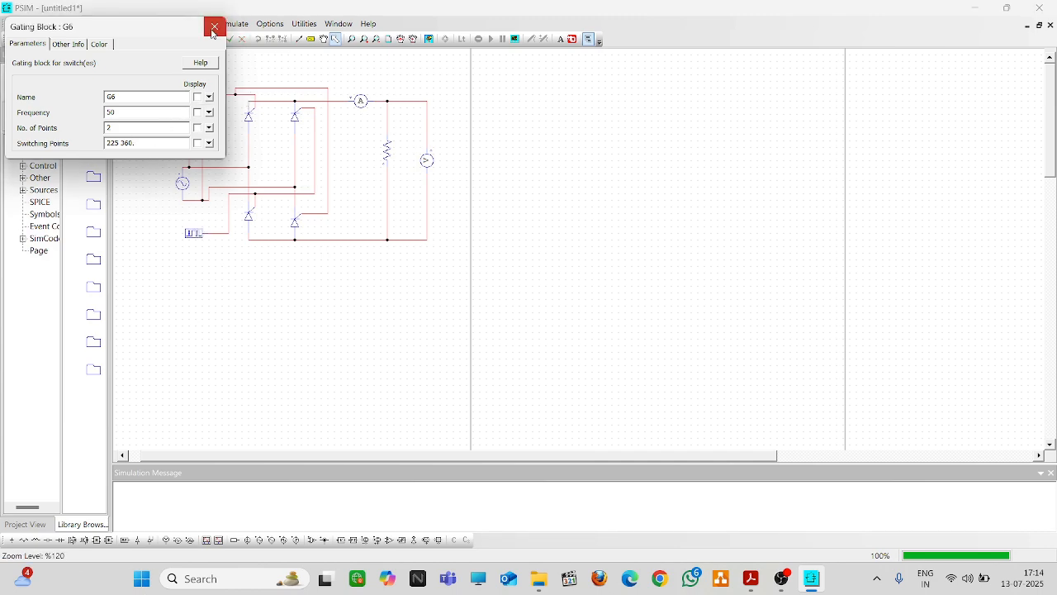
# Check the frequency and switching points of both gating blocks.
pyautogui.doubleClick(201, 101)
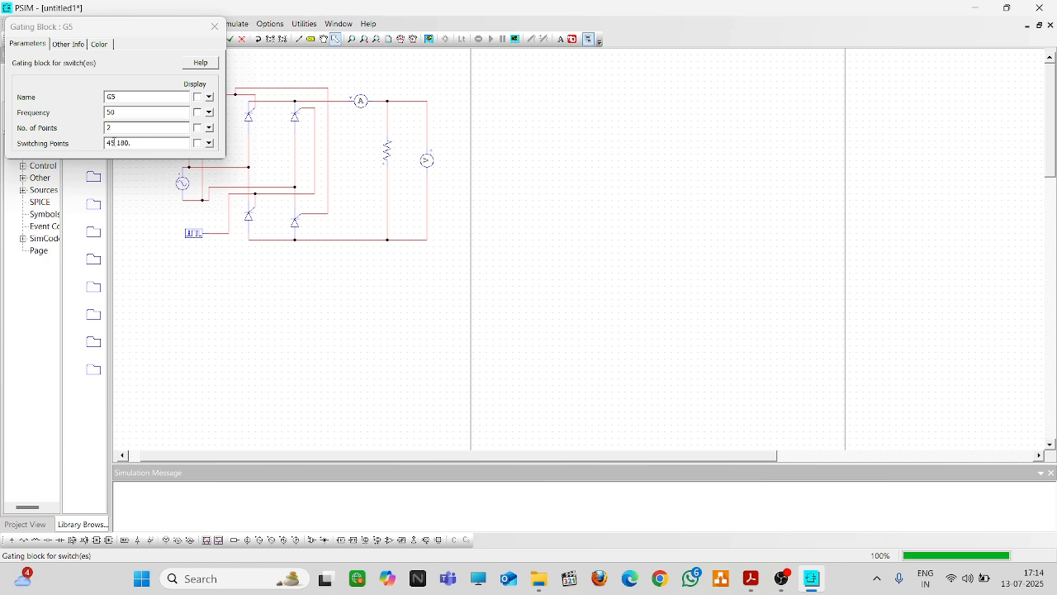
pyautogui.click(215, 27)
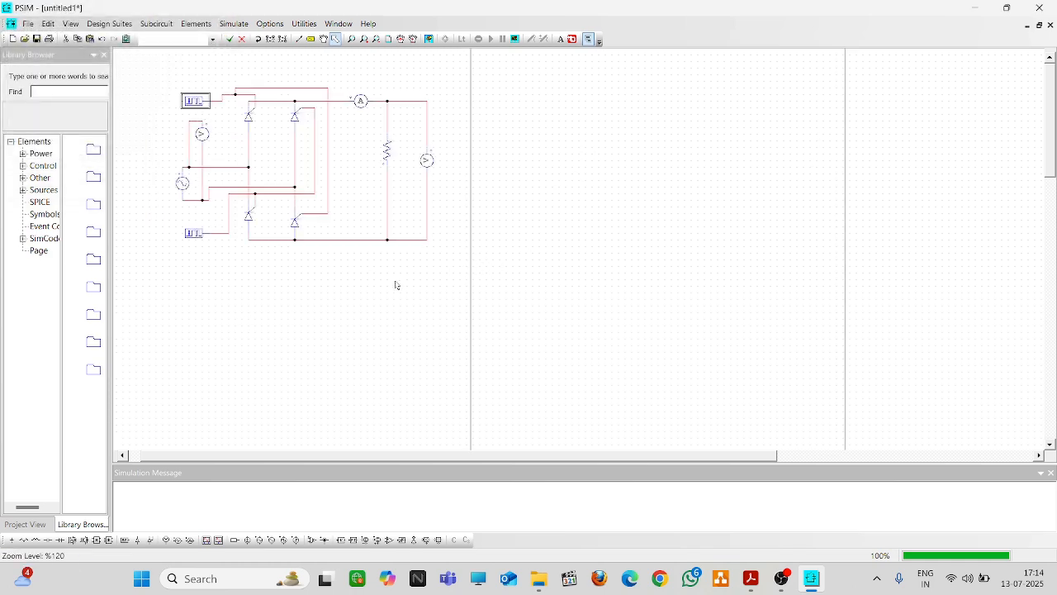
pyautogui.doubleClick(193, 233)
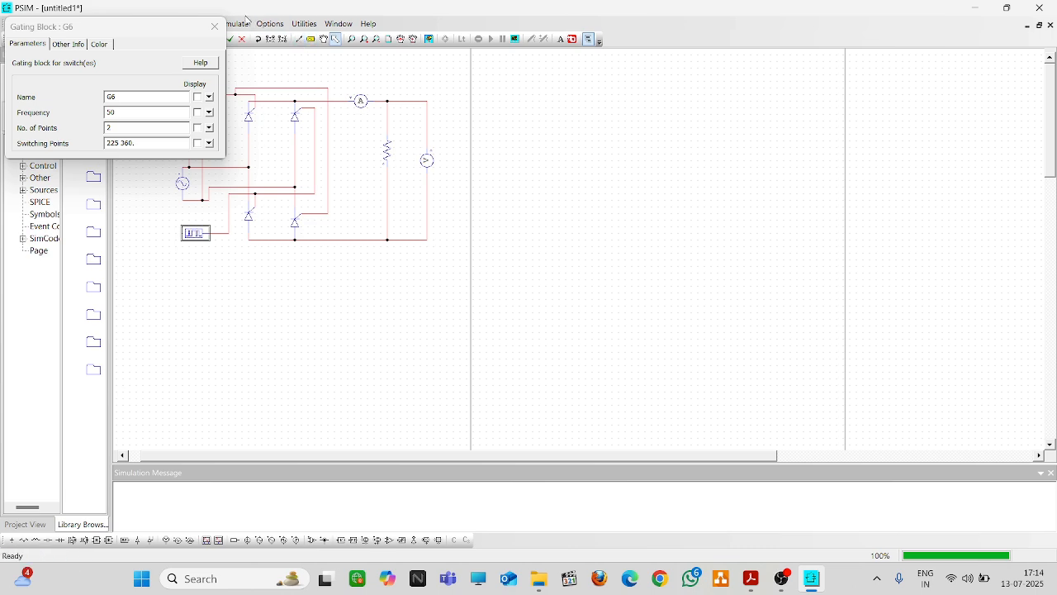
pyautogui.click(214, 26)
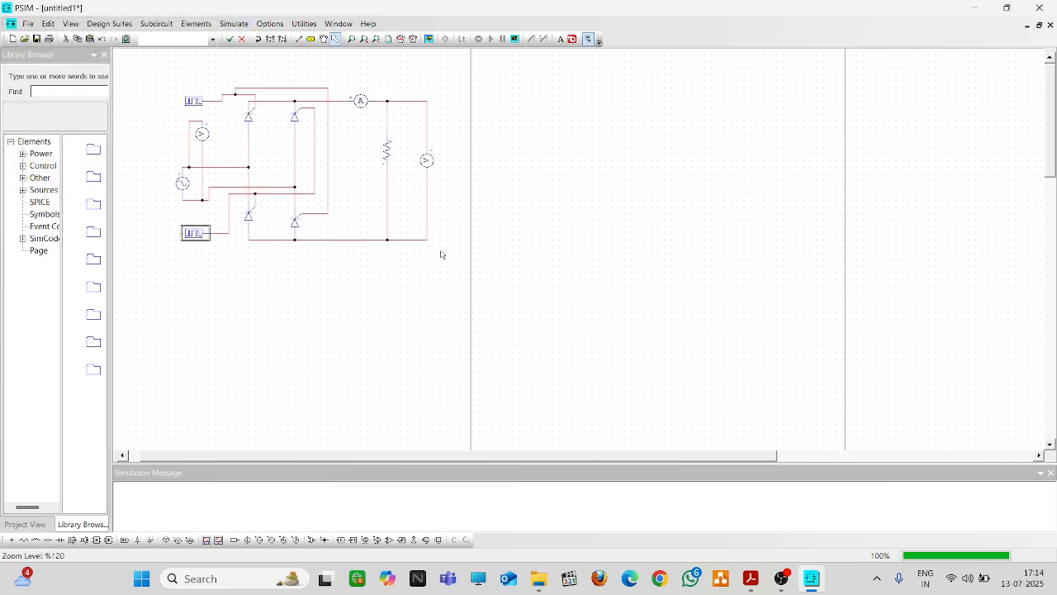
# Name the source's voltage probe Vin and the load's voltage probe Vout, and display both names on the schematic.
pyautogui.doubleClick(202, 133)
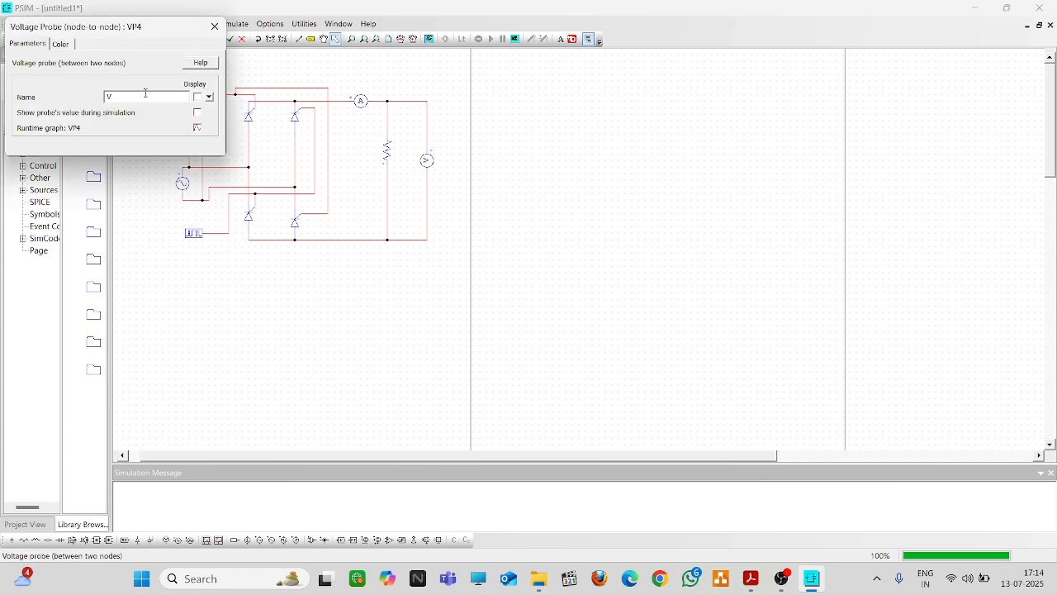
pyautogui.click(197, 97)
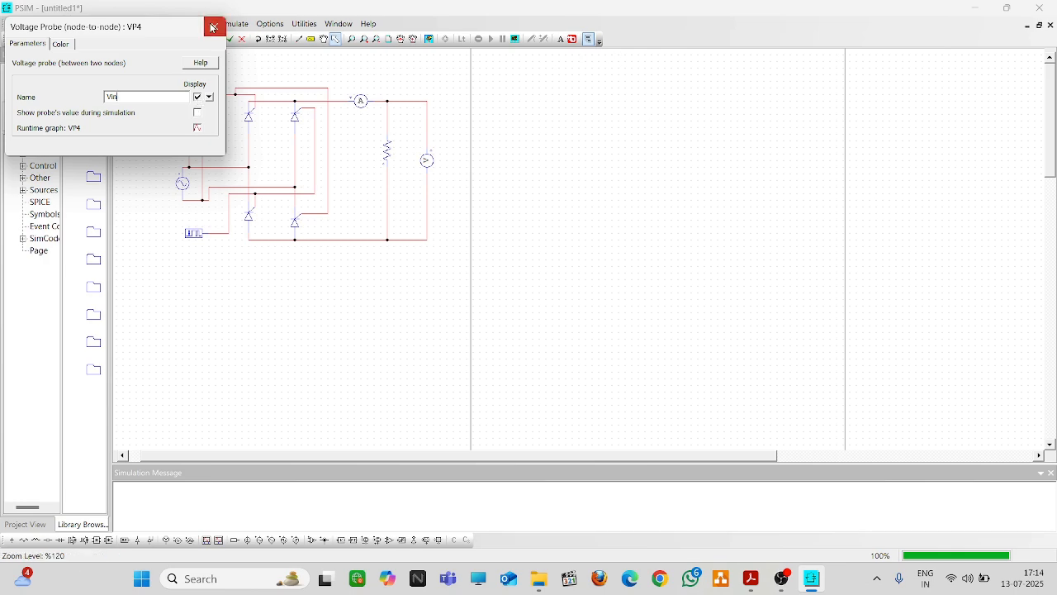
pyautogui.click(214, 26)
pyautogui.doubleClick(427, 160)
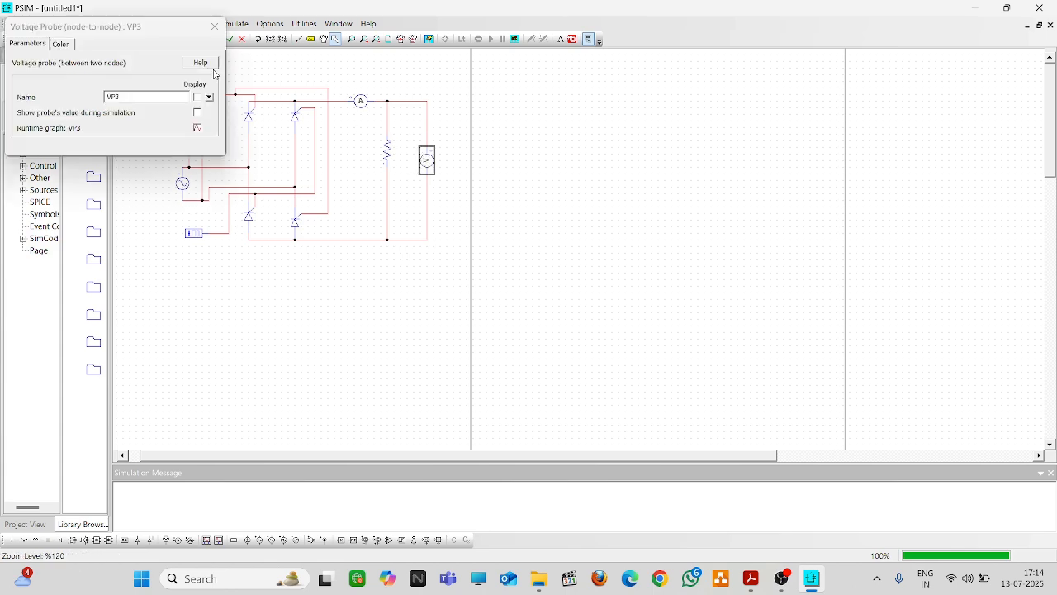
pyautogui.click(137, 96)
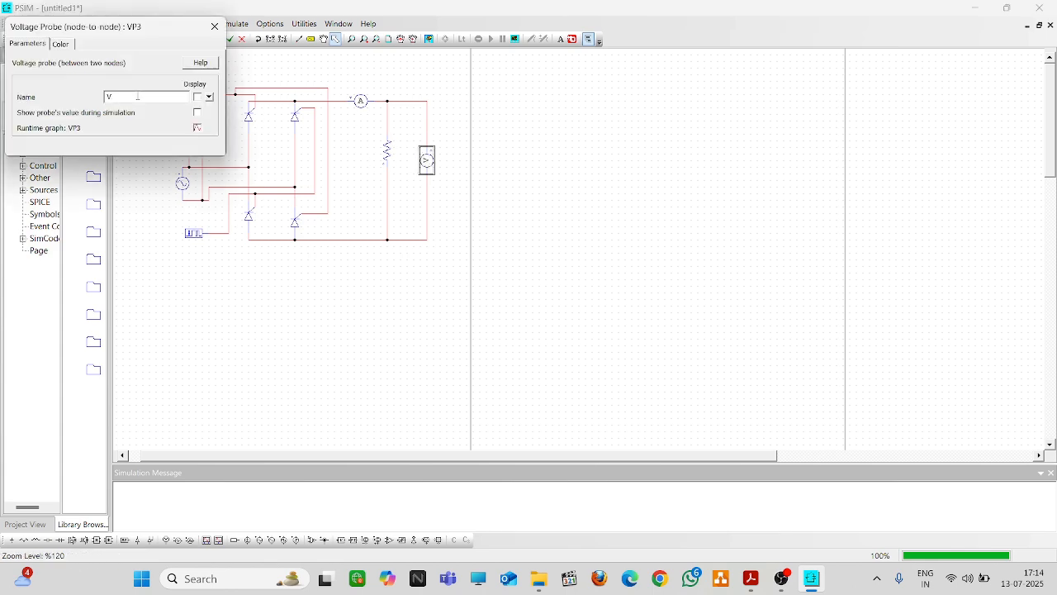
pyautogui.click(207, 98)
pyautogui.click(215, 26)
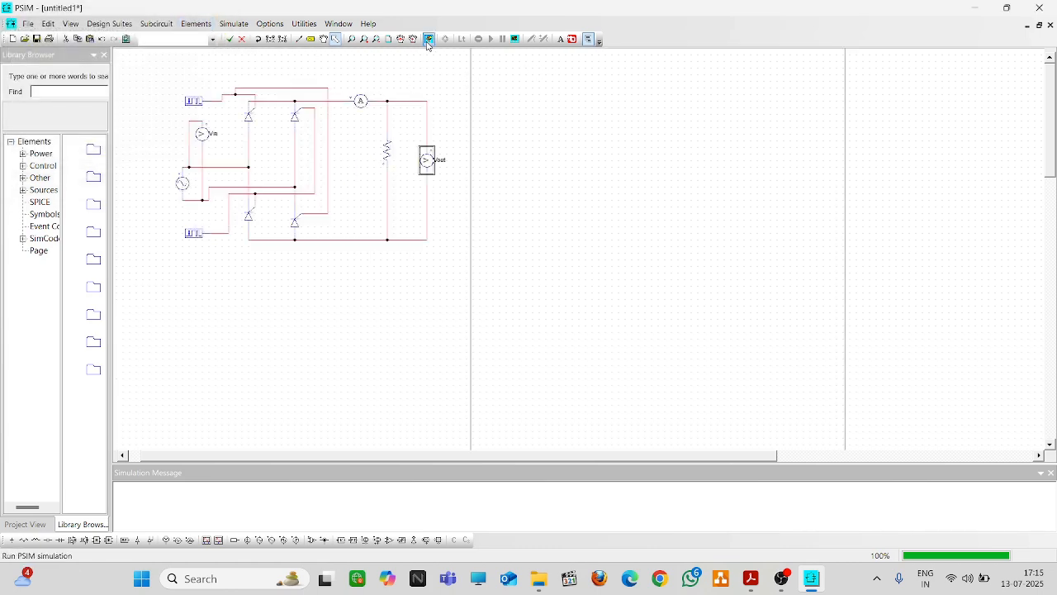
# Place a Simulation Control element above the upper gating block, keeping its preset simulation parameters.
pyautogui.click(225, 26)
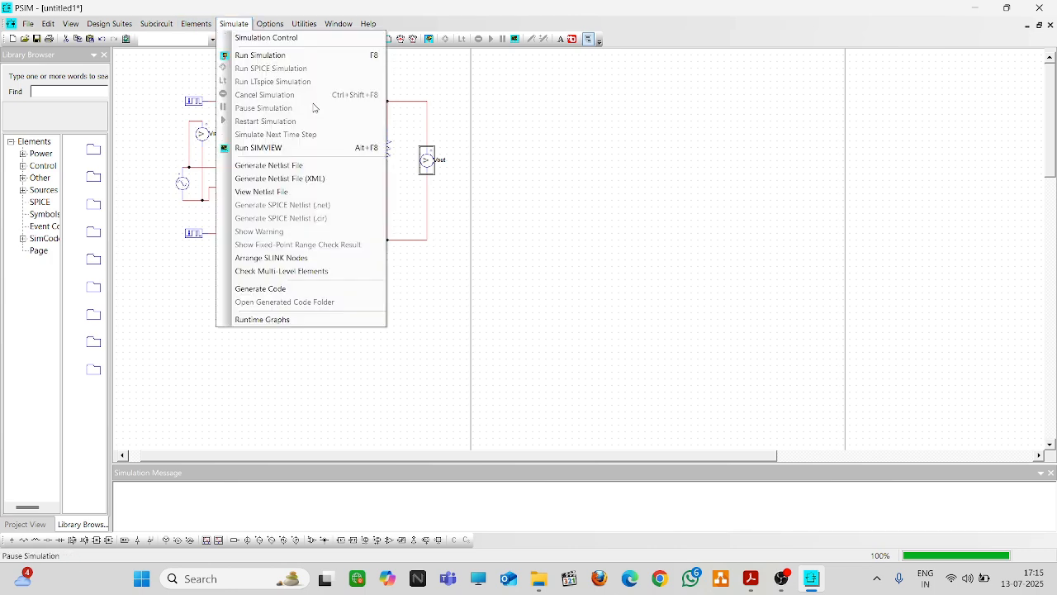
pyautogui.click(318, 39)
pyautogui.click(177, 77)
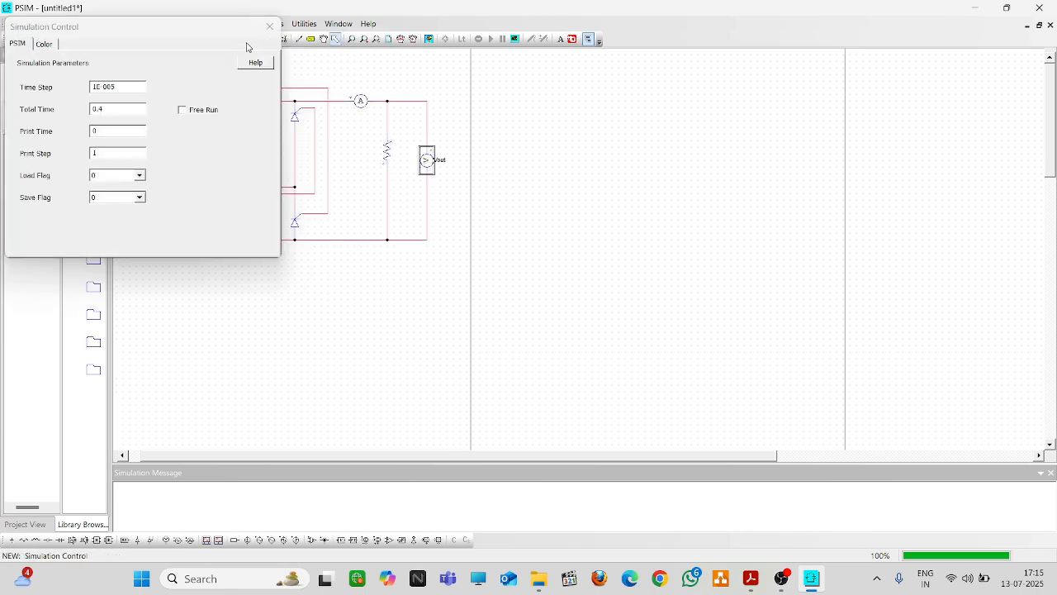
pyautogui.click(269, 27)
# Run the simulation and plot Vin in Simview.
pyautogui.click(429, 39)
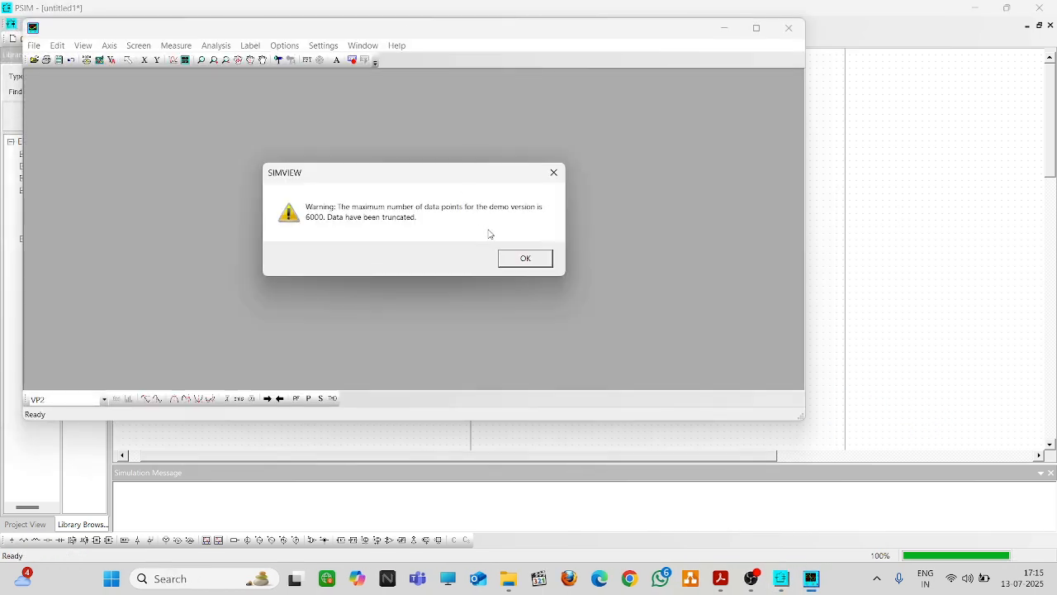
pyautogui.click(524, 258)
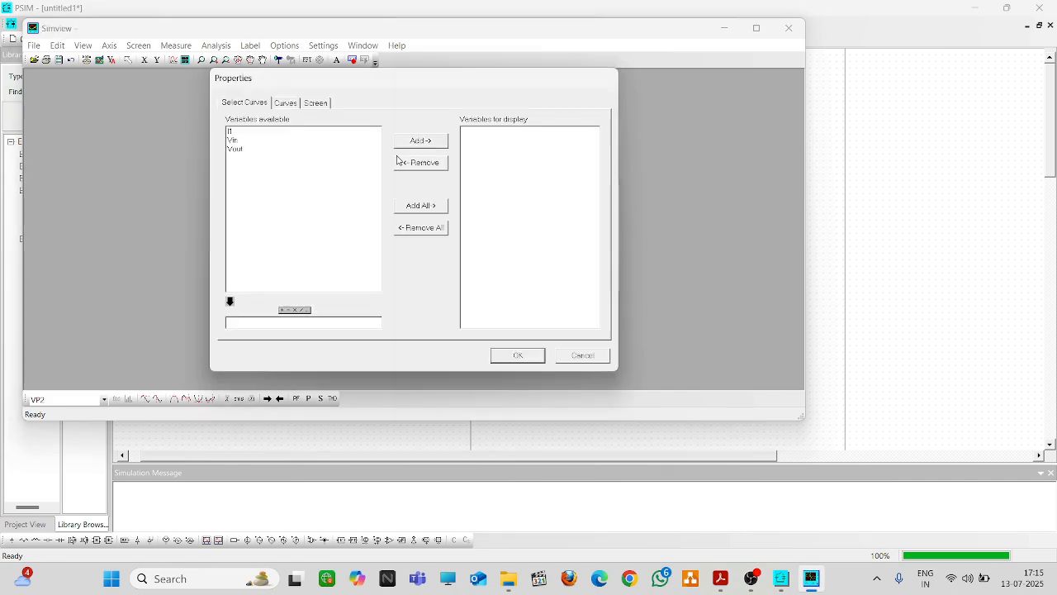
pyautogui.click(241, 140)
pyautogui.click(413, 141)
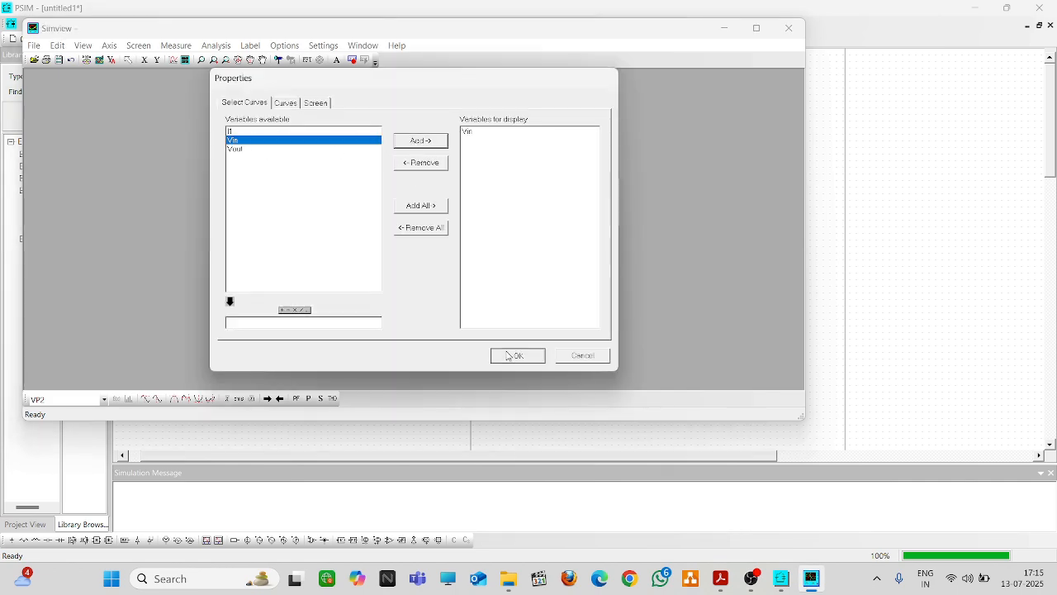
pyautogui.click(513, 356)
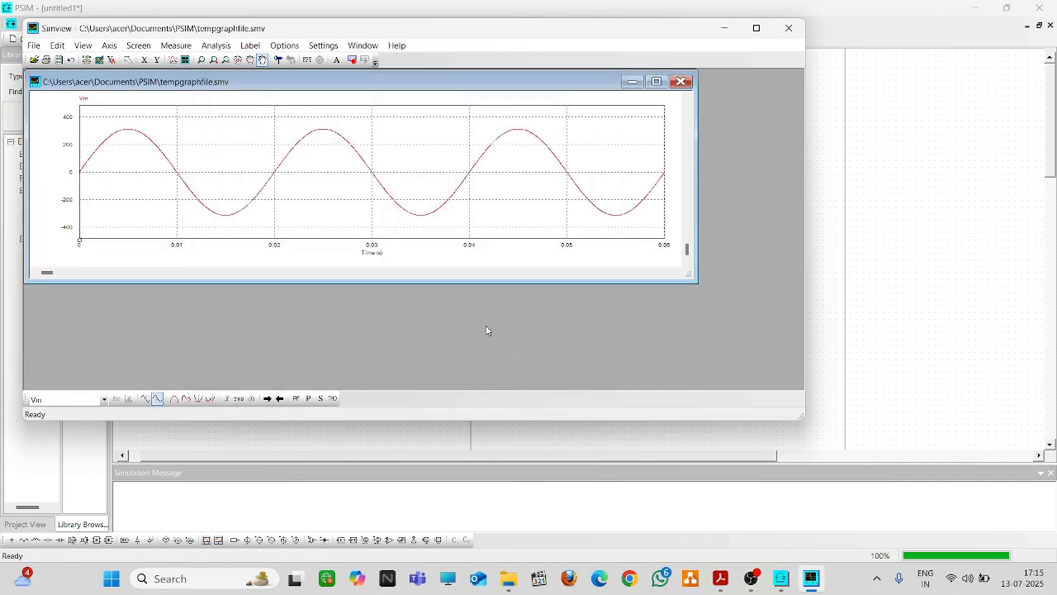
# Add a second graph screen below Vin and plot Vout in it.
pyautogui.click(187, 60)
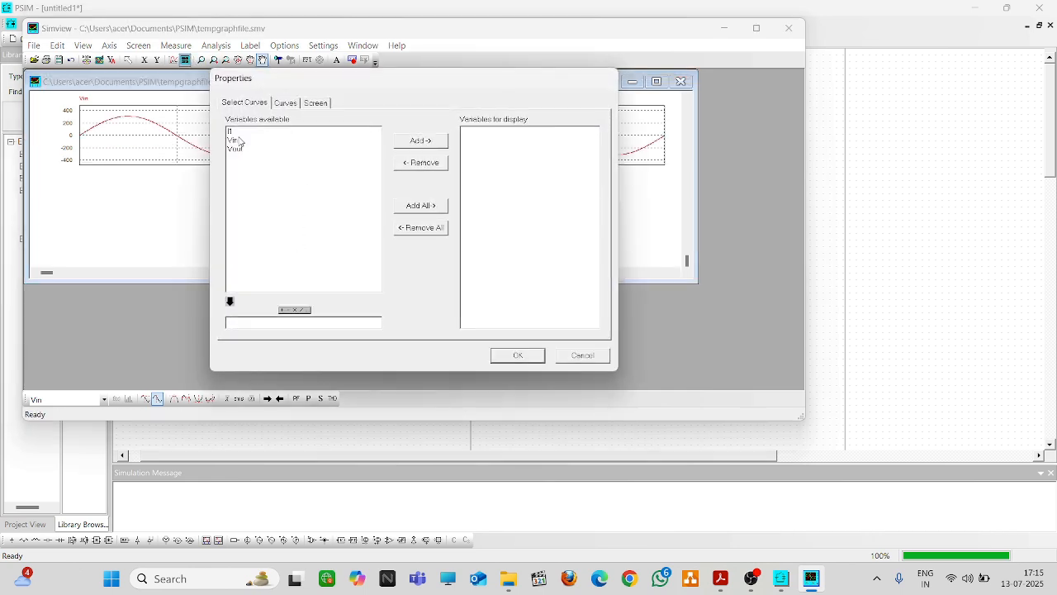
pyautogui.click(236, 141)
pyautogui.click(237, 150)
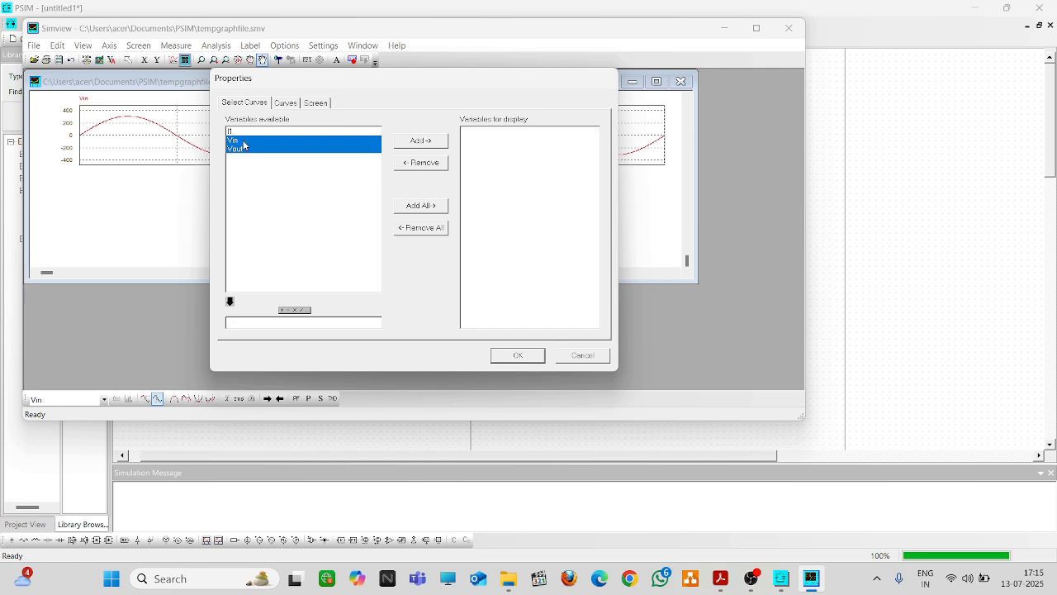
pyautogui.click(423, 141)
pyautogui.click(514, 356)
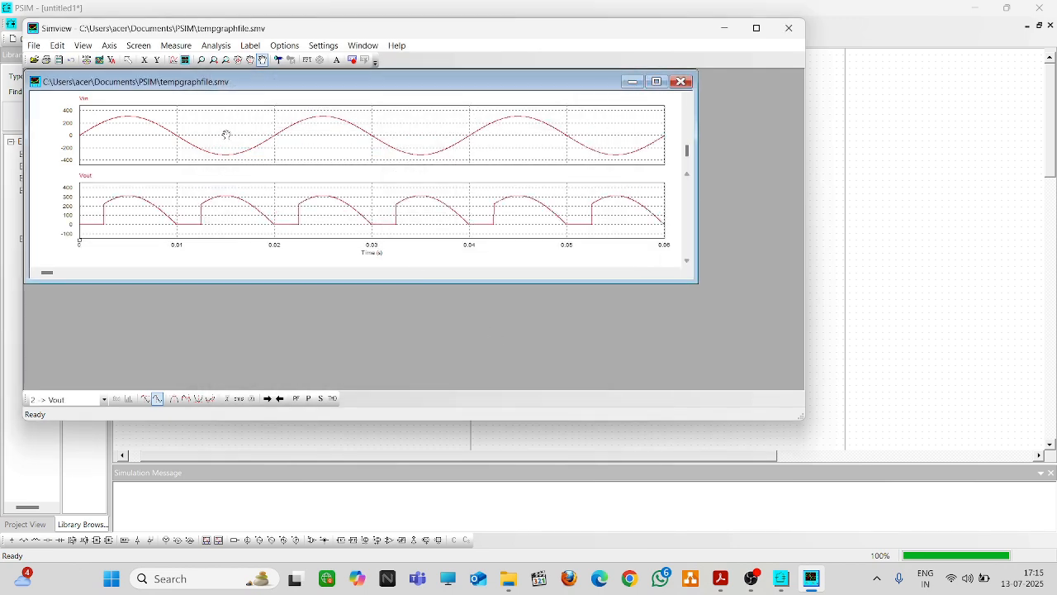
# Add a third graph screen and plot the load current I1 in it.
pyautogui.click(187, 59)
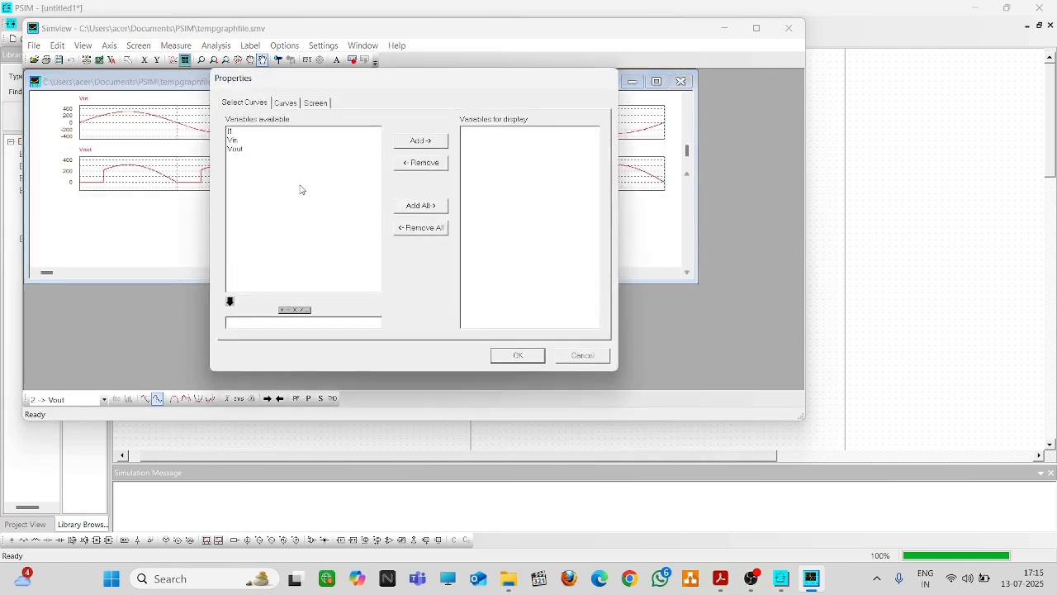
pyautogui.click(235, 131)
pyautogui.click(421, 141)
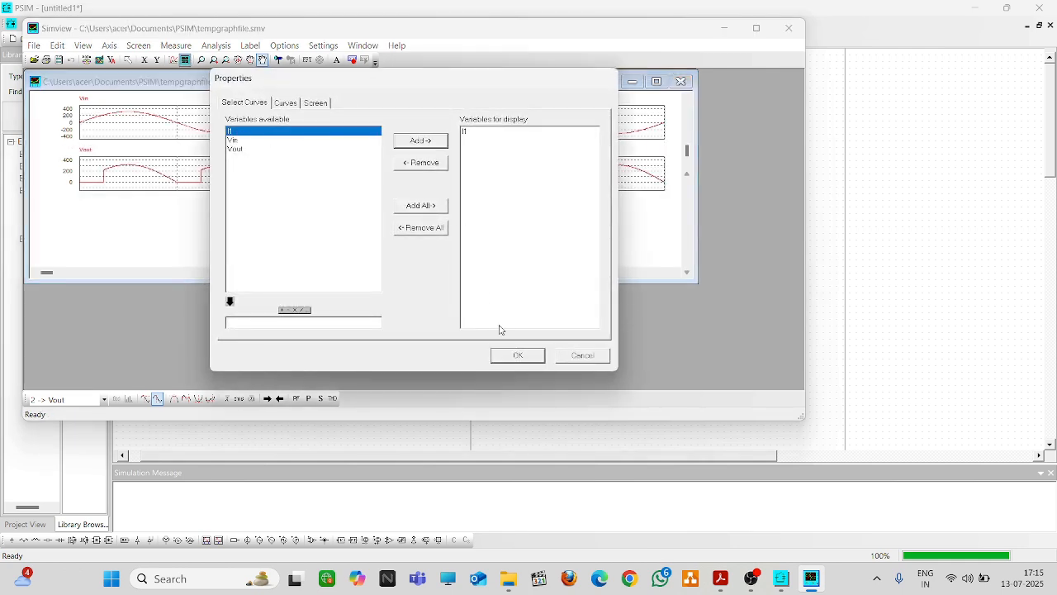
pyautogui.click(516, 356)
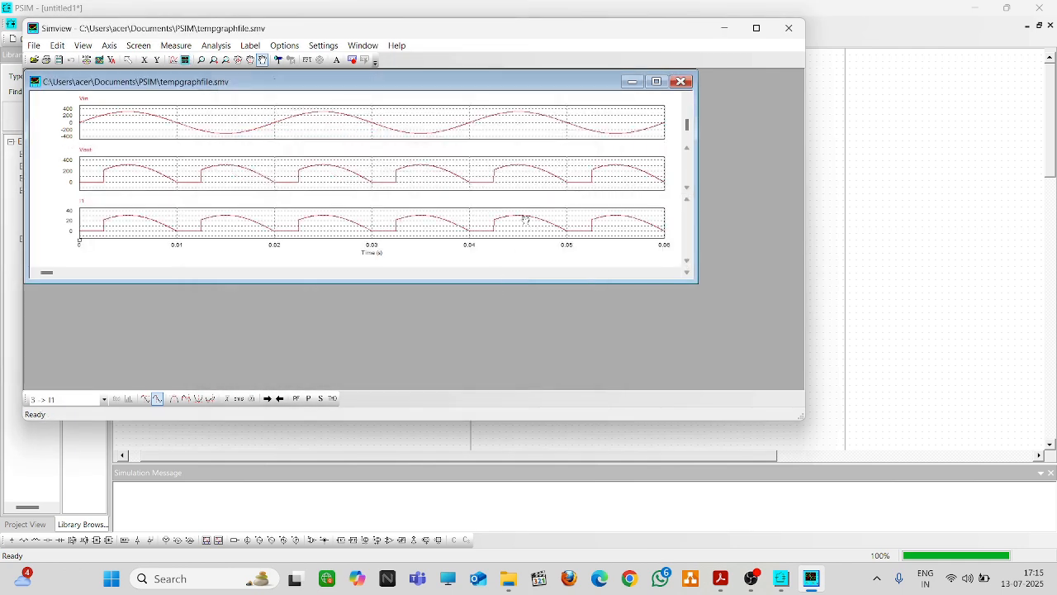
# Maximize the waveform graphs, and switch to the lab manual PDF in Adobe Acrobat to view the reference waveforms.
pyautogui.click(655, 81)
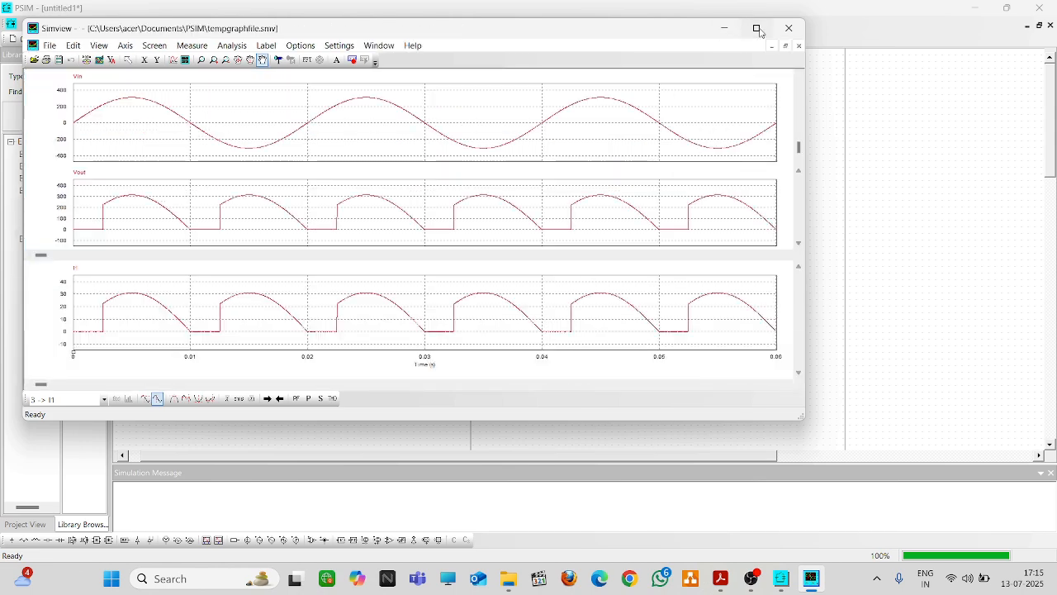
pyautogui.click(756, 28)
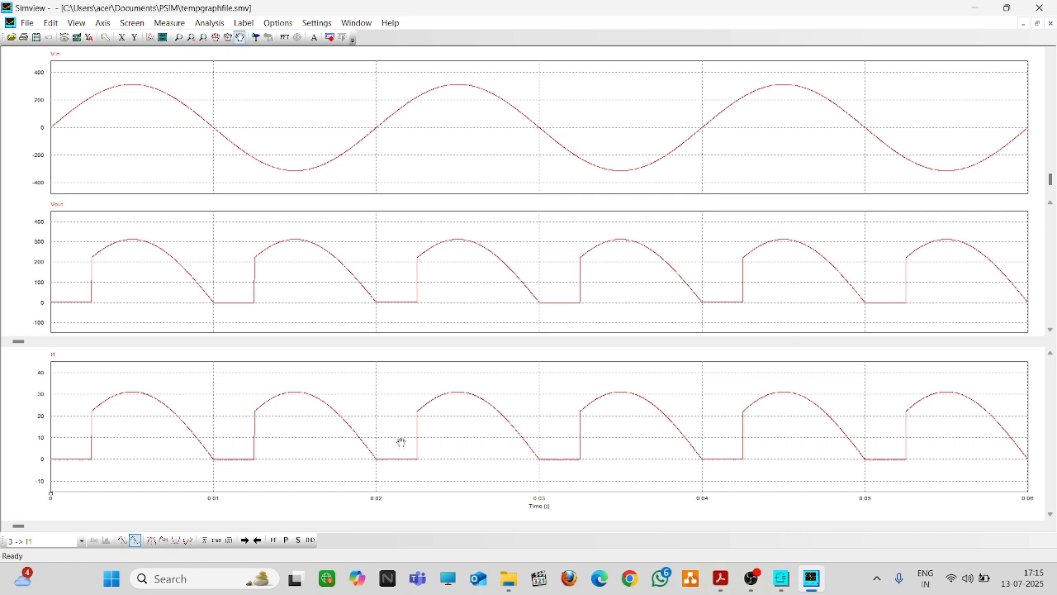
pyautogui.click(722, 571)
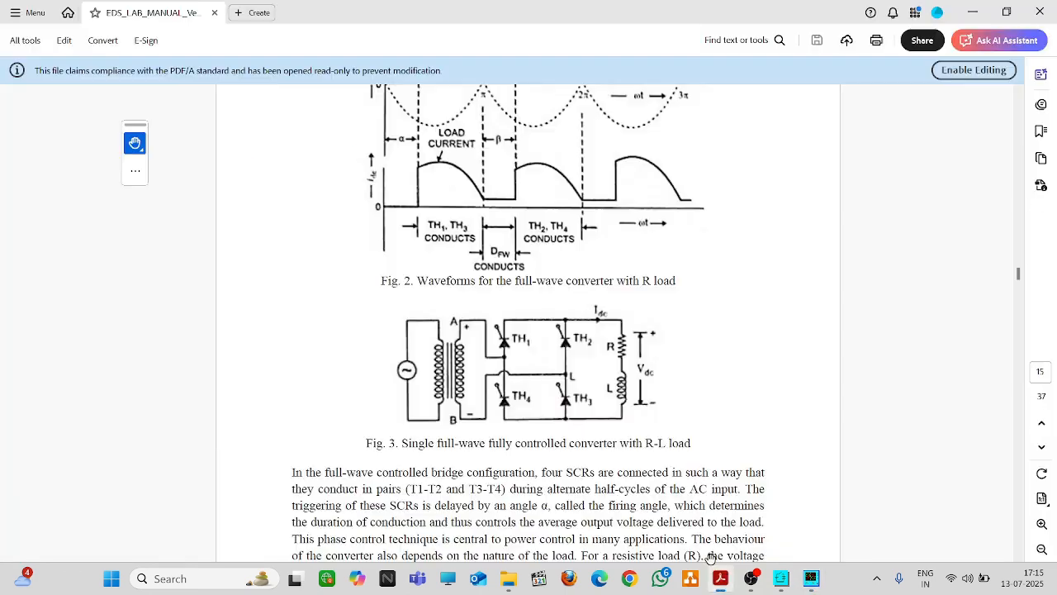
# Review the manual's R-load waveforms and R-L load circuit, switch back to Simview, and close it to return to the schematic.
pyautogui.scroll(-2, 595, 349)
pyautogui.scroll(4, 562, 283)
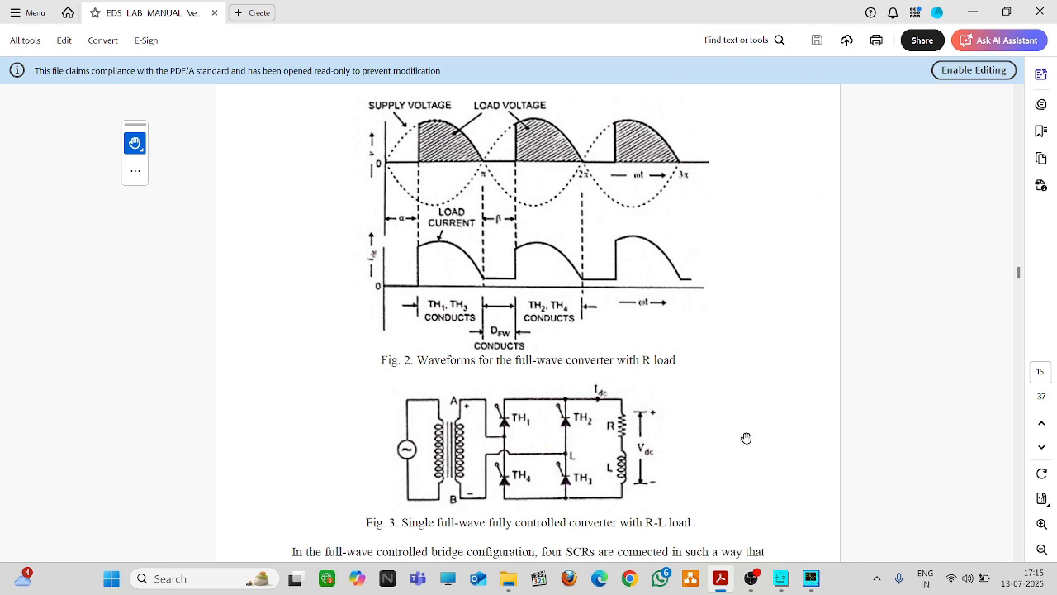
pyautogui.click(722, 572)
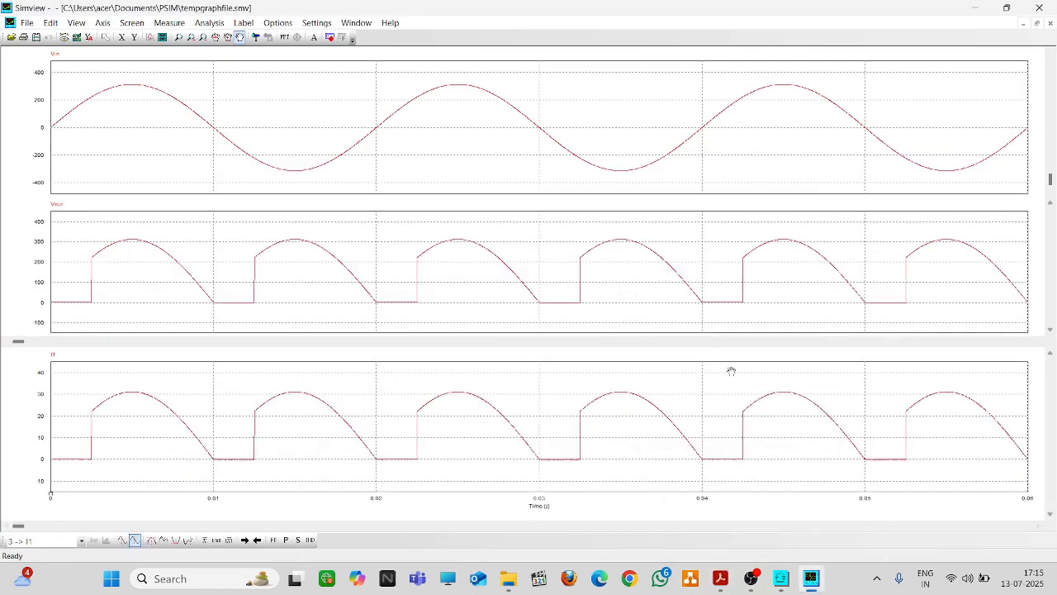
pyautogui.click(1042, 7)
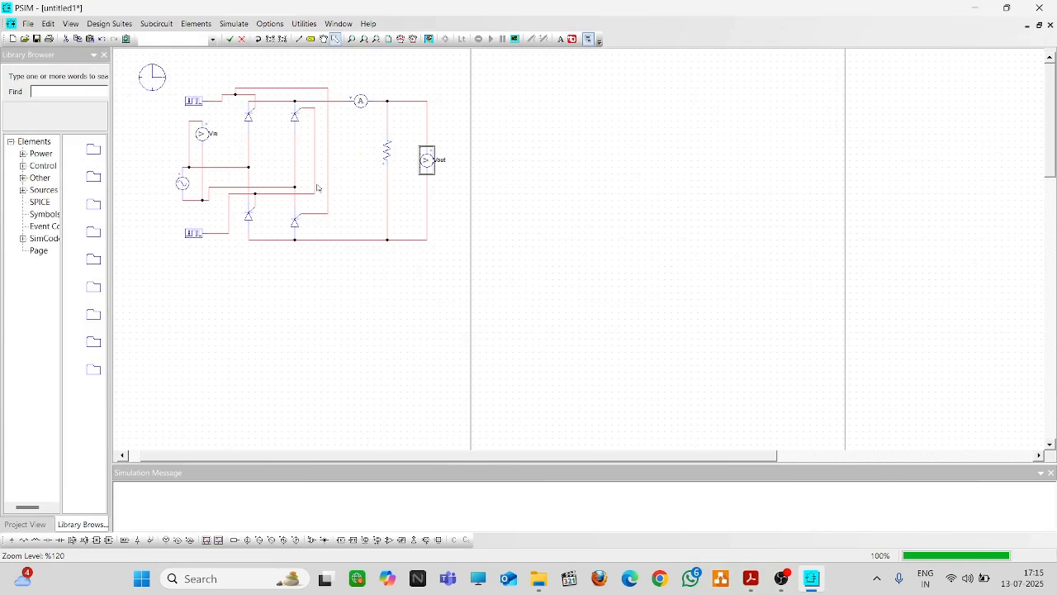
# Move the simulation control clock away from the rectifier, and paste a copy of the whole rectifier circuit beside the original.
pyautogui.click(254, 329)
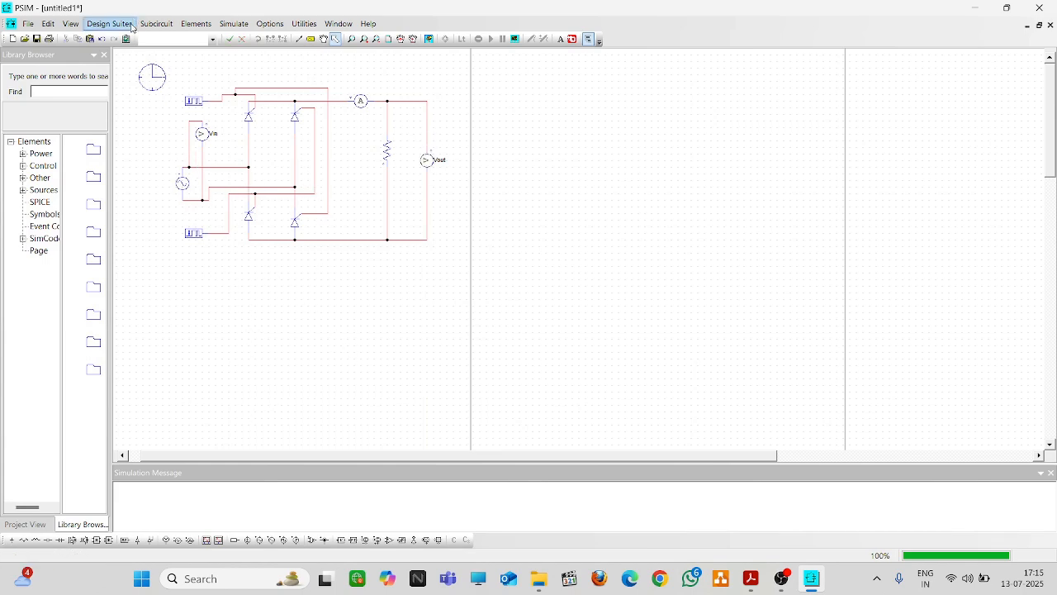
pyautogui.click(136, 72)
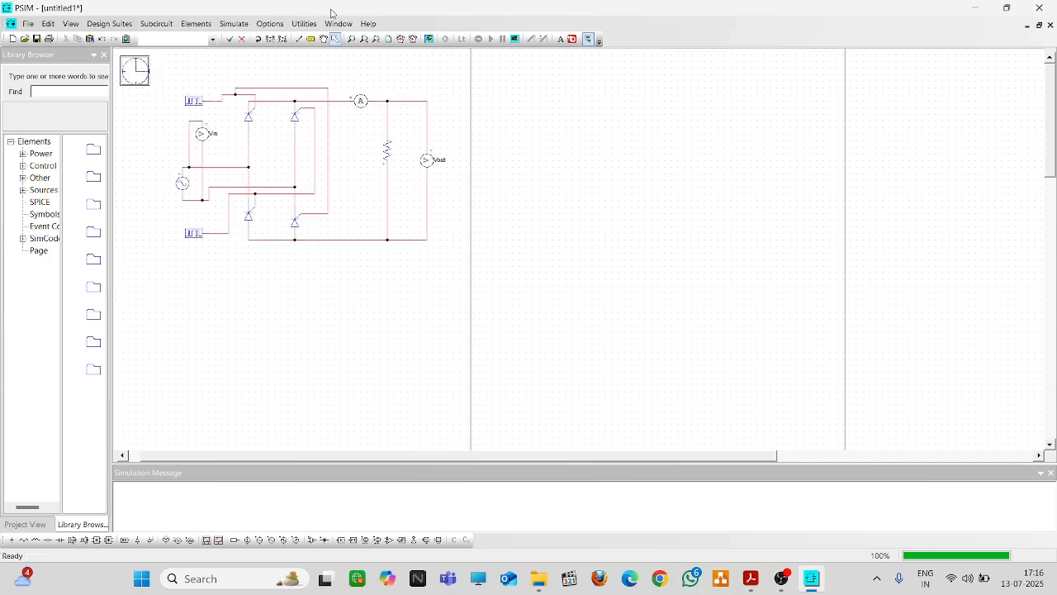
pyautogui.moveTo(168, 66); pyautogui.dragTo(454, 304)
pyautogui.hotkey('ctrl', 'c')
pyautogui.hotkey('ctrl', 'v')
pyautogui.click(668, 177)
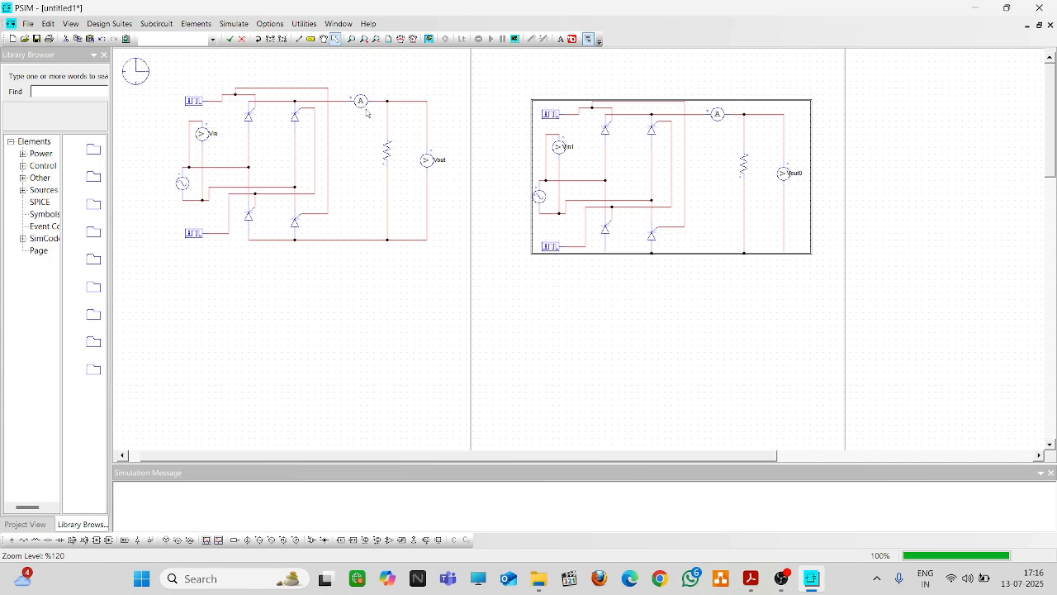
# Check the names of the current probes in the original and copied circuits.
pyautogui.doubleClick(356, 100)
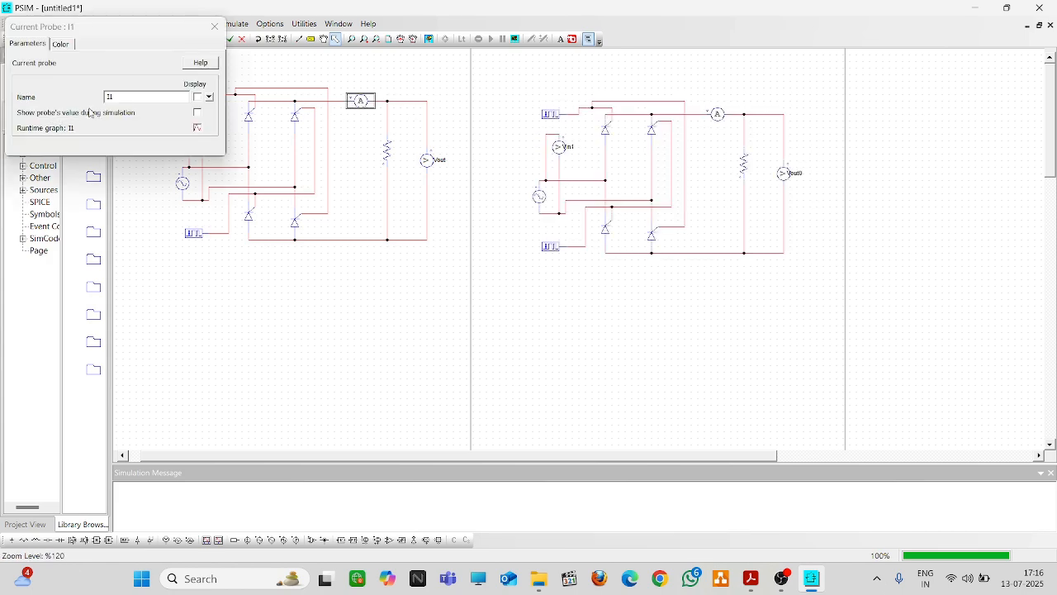
pyautogui.click(117, 96)
pyautogui.click(214, 25)
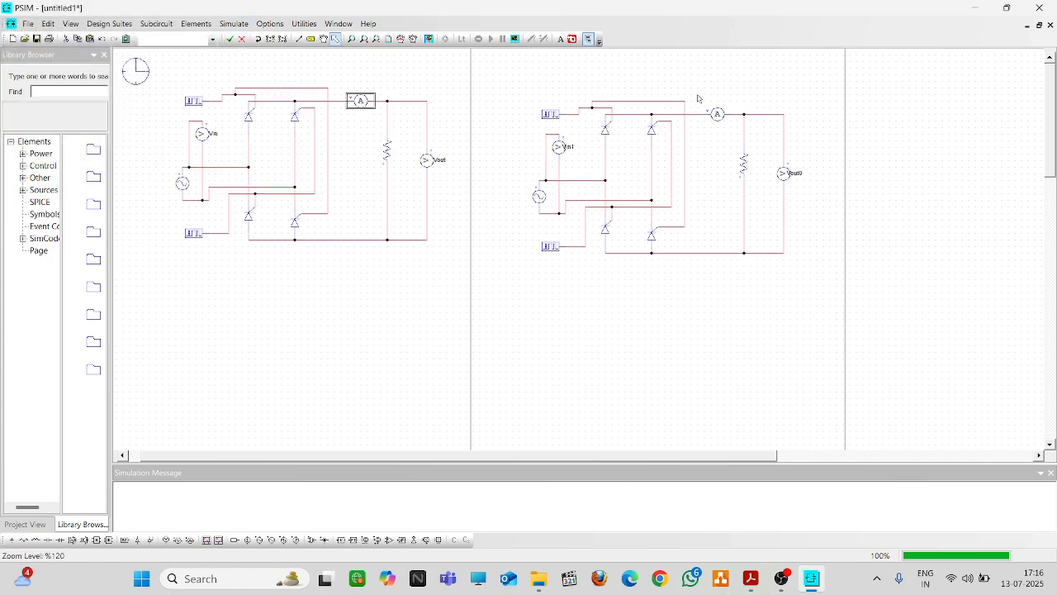
pyautogui.doubleClick(708, 113)
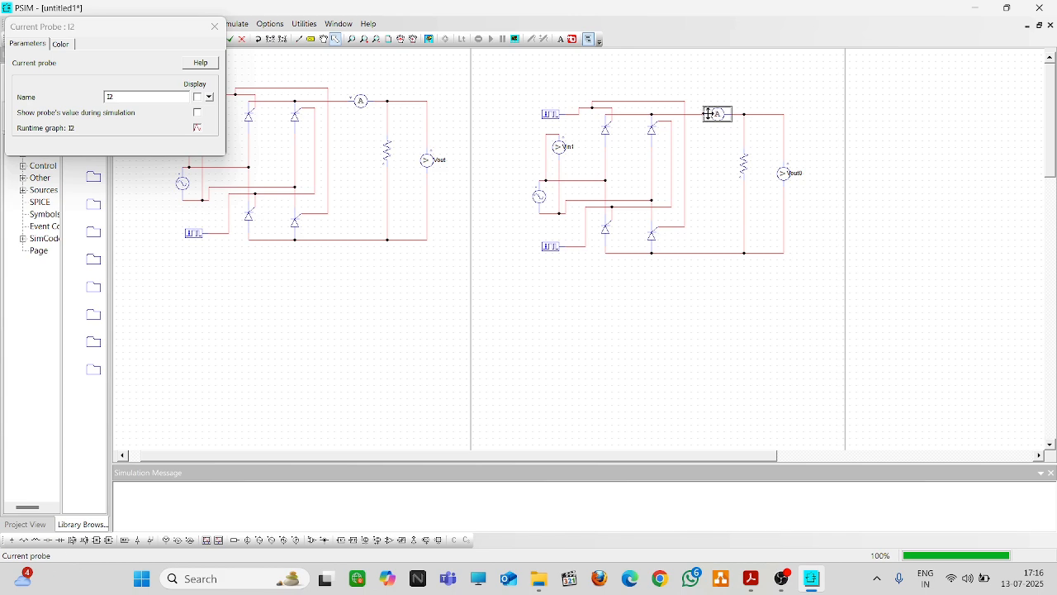
pyautogui.click(124, 95)
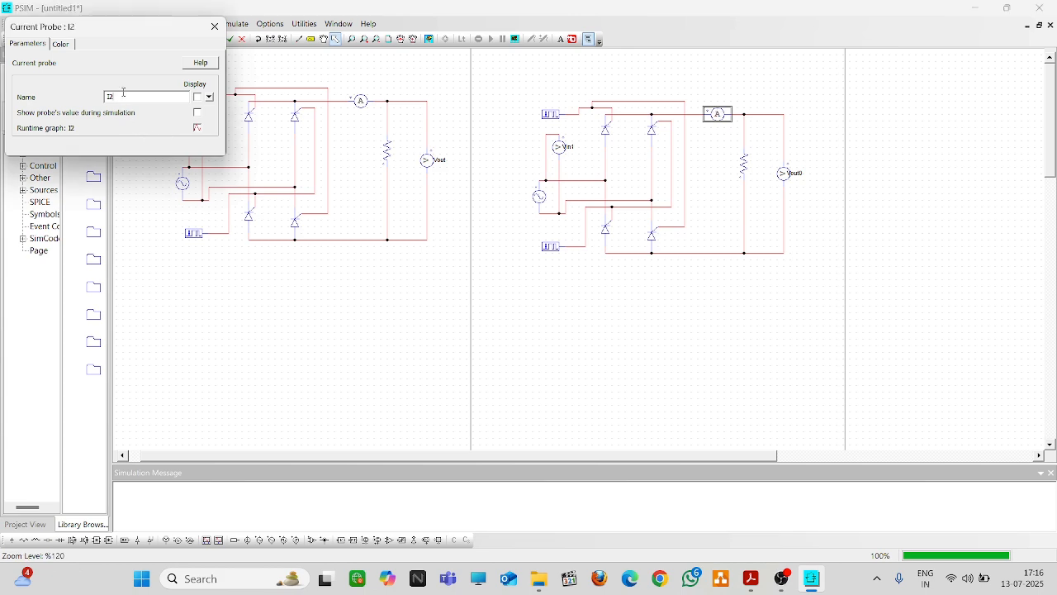
pyautogui.click(214, 25)
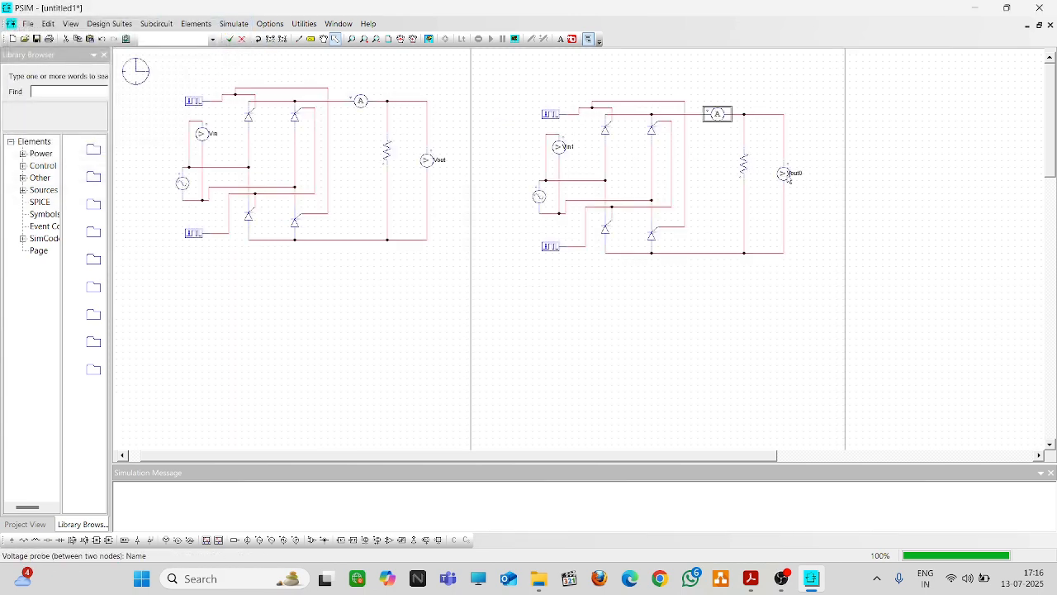
# Rename the copied circuit's output voltage probe to Vout1, and recheck the name of its current probe.
pyautogui.doubleClick(785, 173)
pyautogui.click(135, 97)
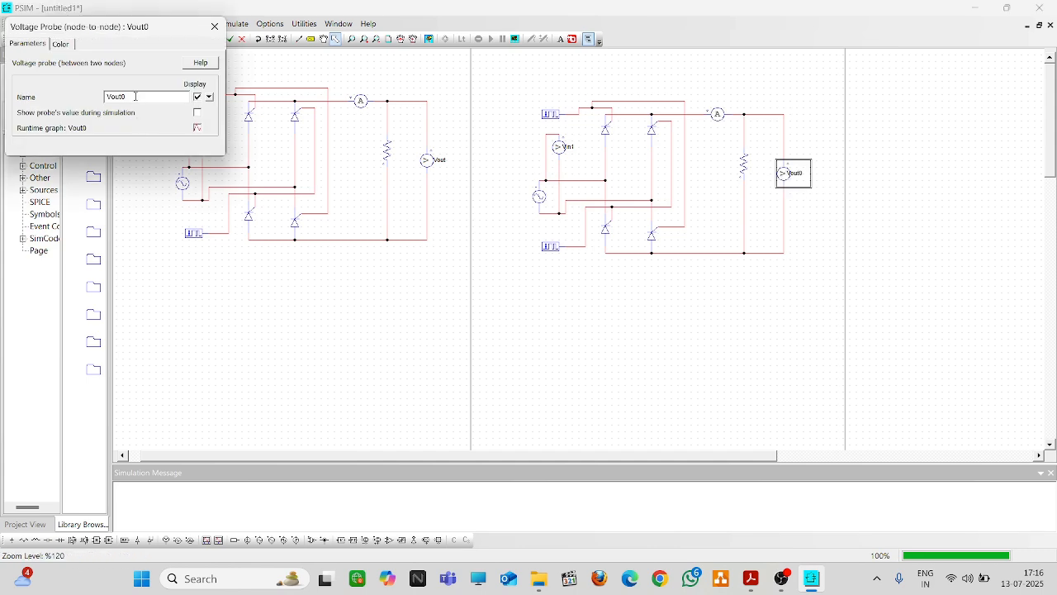
pyautogui.write('1')
pyautogui.click(214, 26)
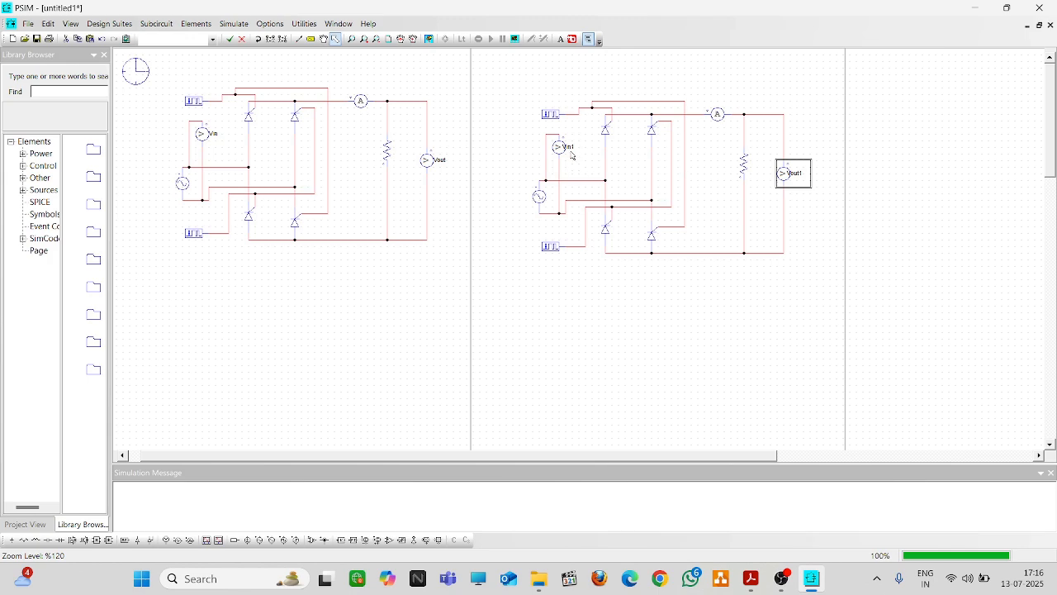
pyautogui.click(706, 121)
pyautogui.doubleClick(717, 113)
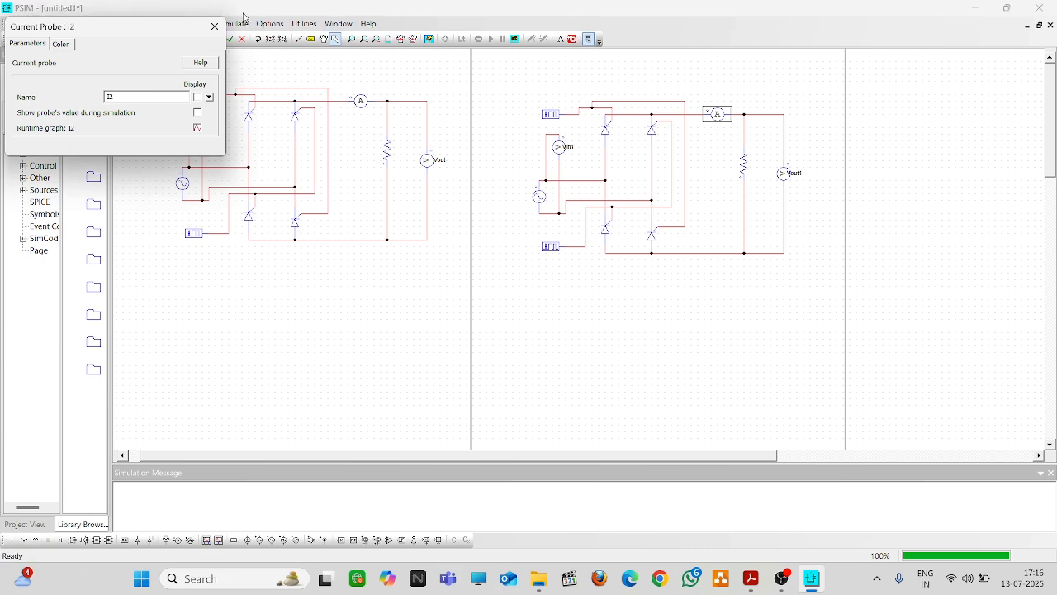
pyautogui.click(214, 26)
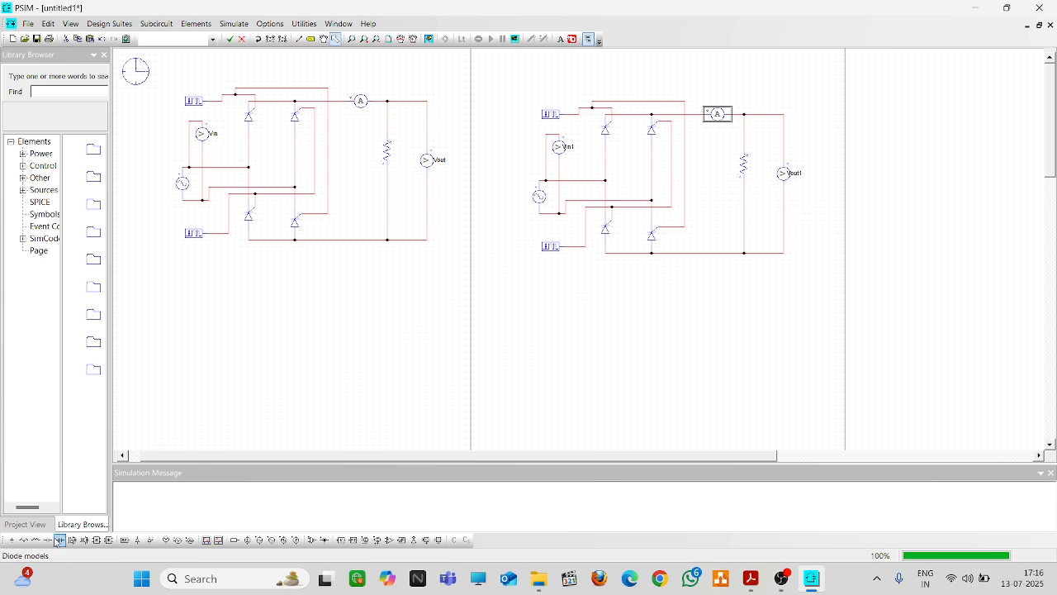
# Place a vertical inductor near the copied circuit's load resistor, and delete the wire below that resistor.
pyautogui.click(37, 542)
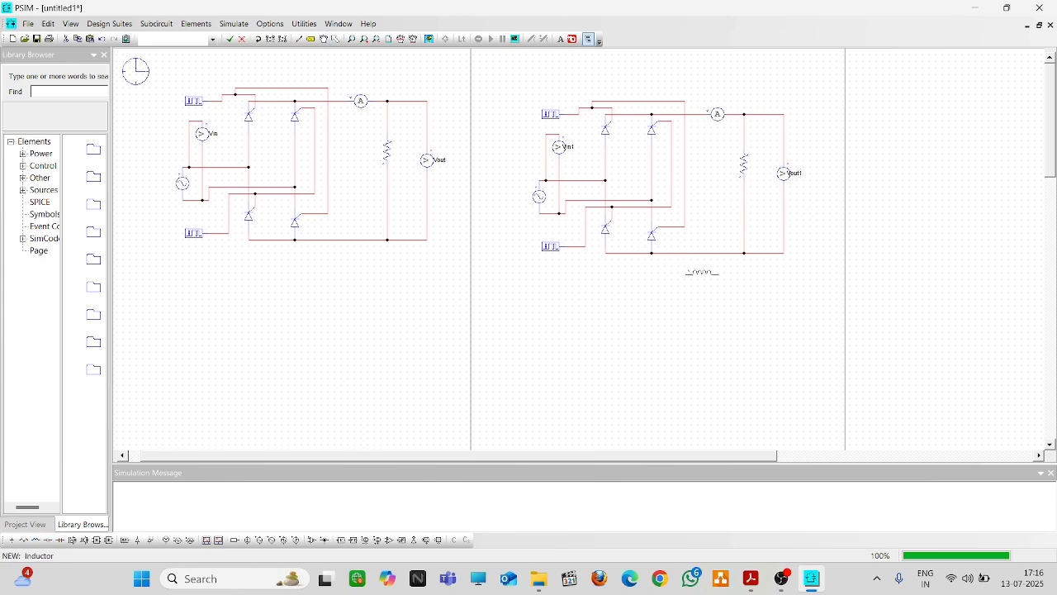
pyautogui.click(712, 229)
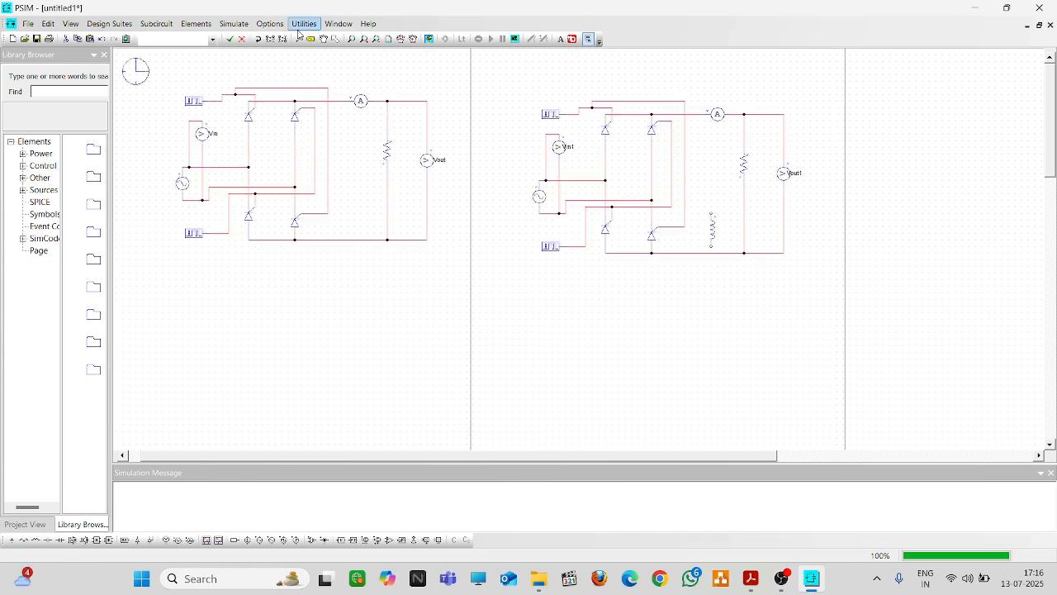
pyautogui.click(334, 39)
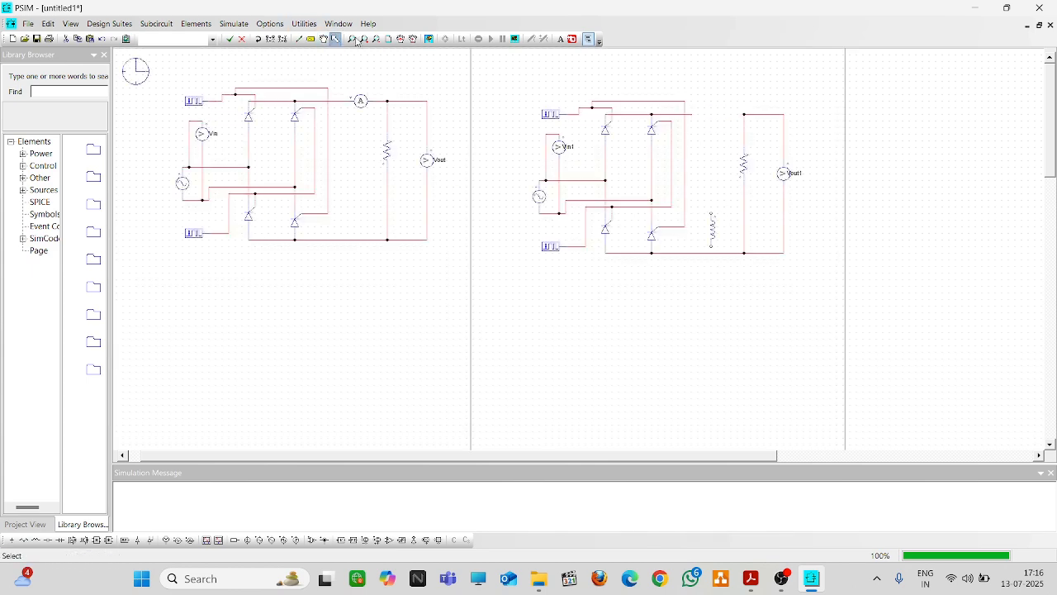
pyautogui.click(742, 216)
pyautogui.press('Delete')
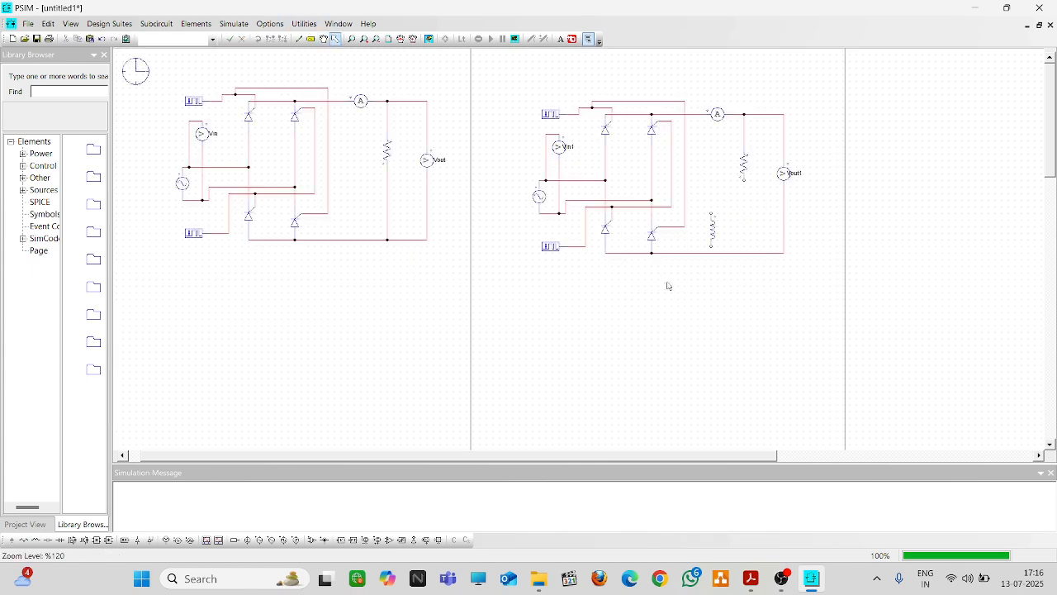
# Connect the inductor in series below the load resistor, wire its lower end to the return line, and check its parameters.
pyautogui.click(718, 235)
pyautogui.moveTo(718, 235); pyautogui.dragTo(751, 221)
pyautogui.click(298, 39)
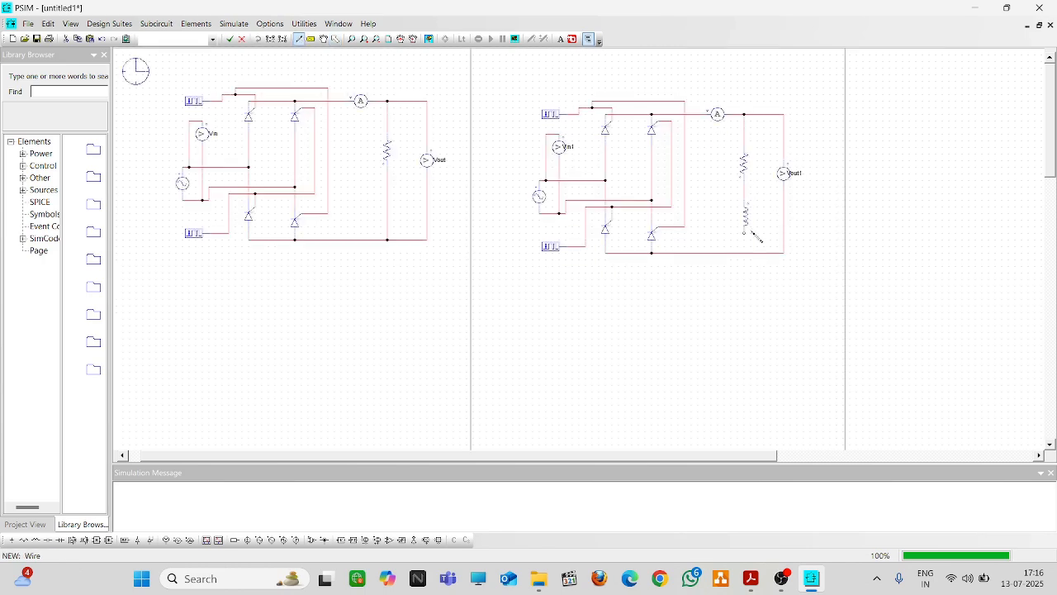
pyautogui.moveTo(744, 235); pyautogui.dragTo(744, 253)
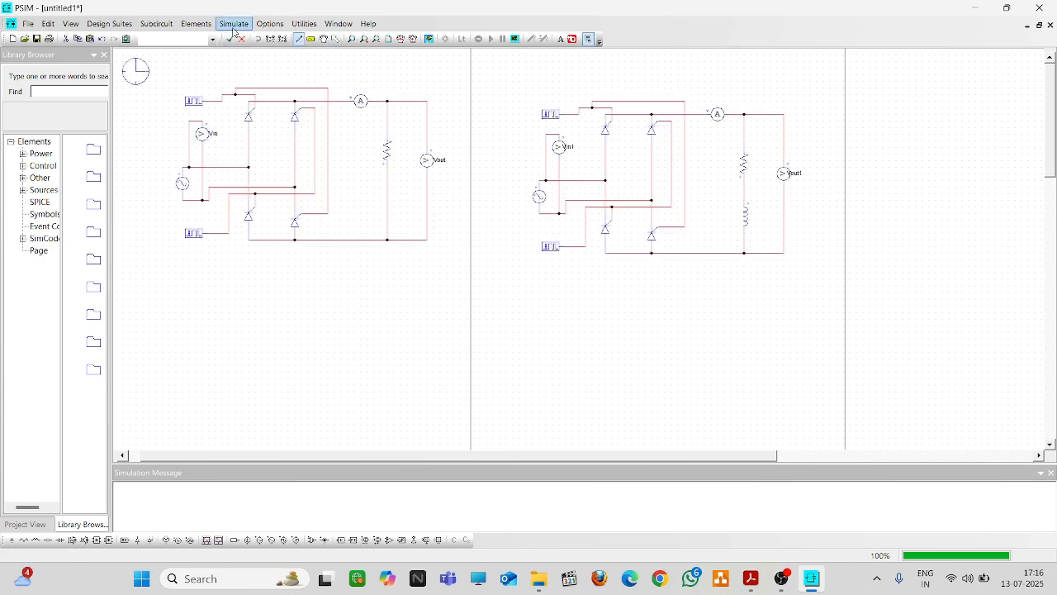
pyautogui.click(336, 39)
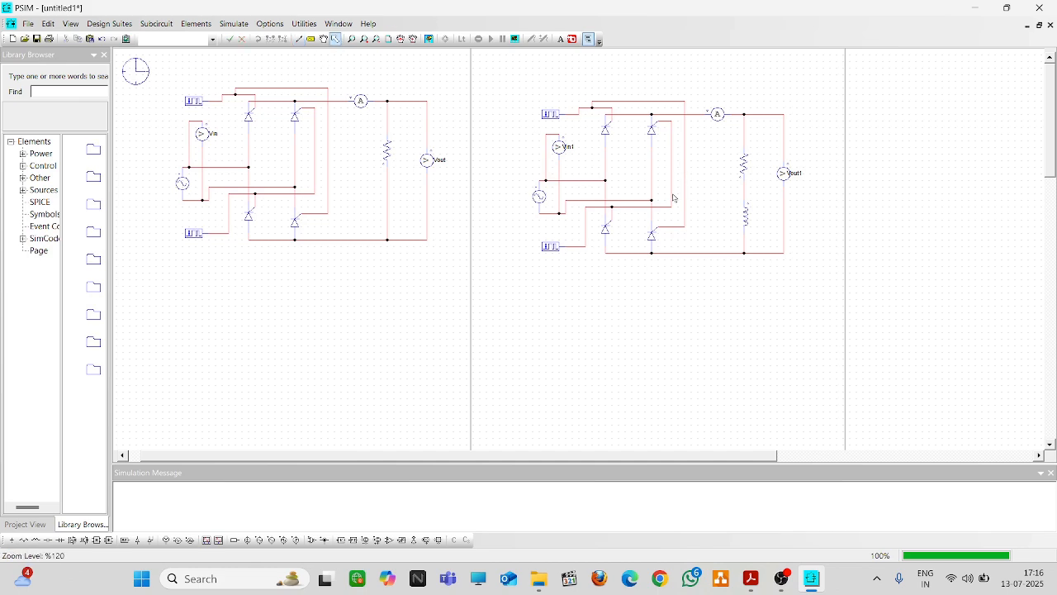
pyautogui.doubleClick(744, 216)
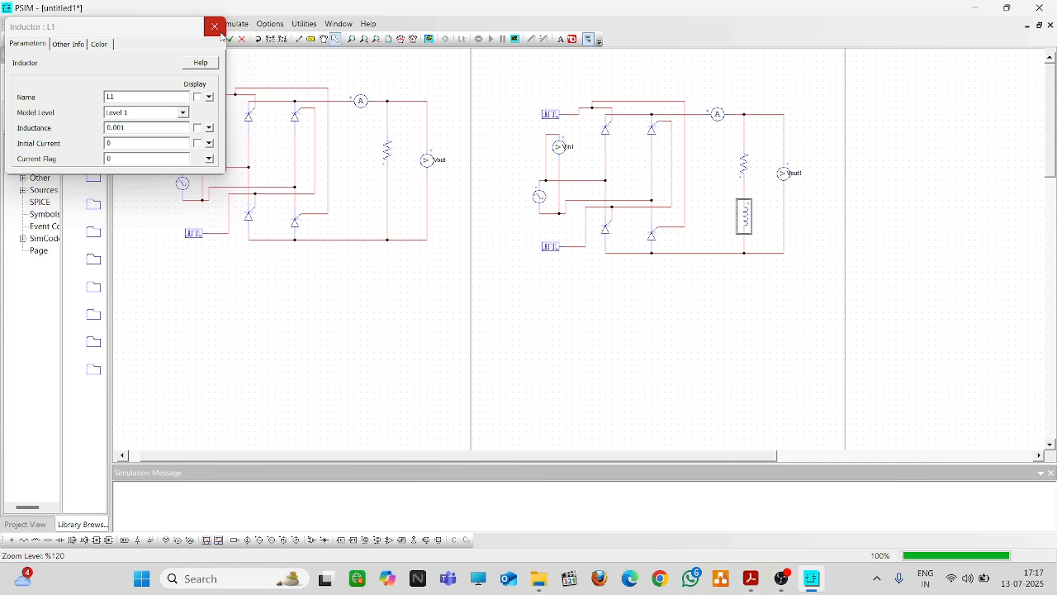
pyautogui.click(214, 27)
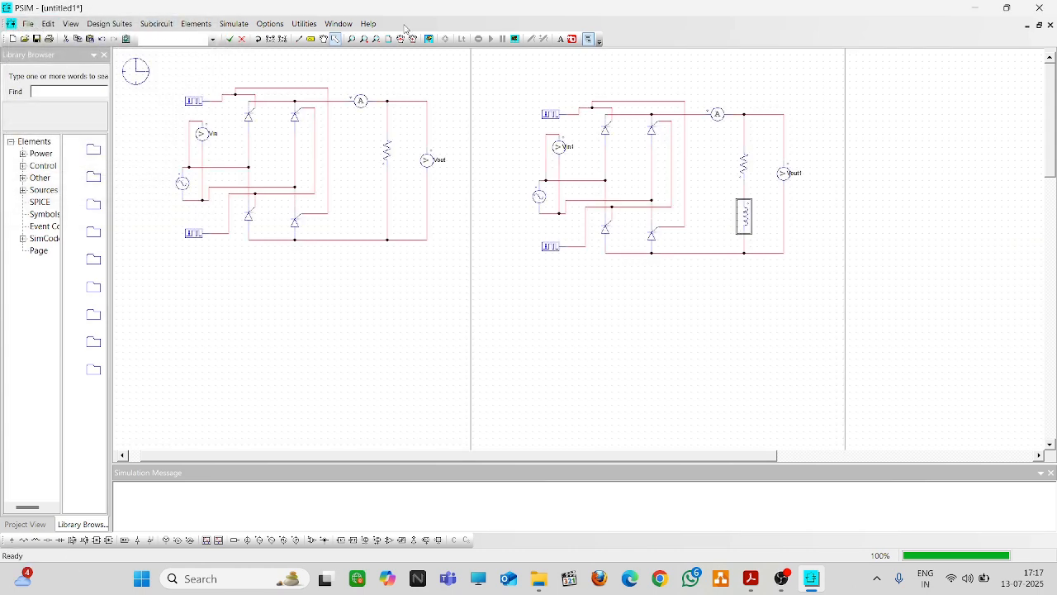
# Run the simulation and plot the copied circuit's input voltage Vin1 in Simview.
pyautogui.click(429, 38)
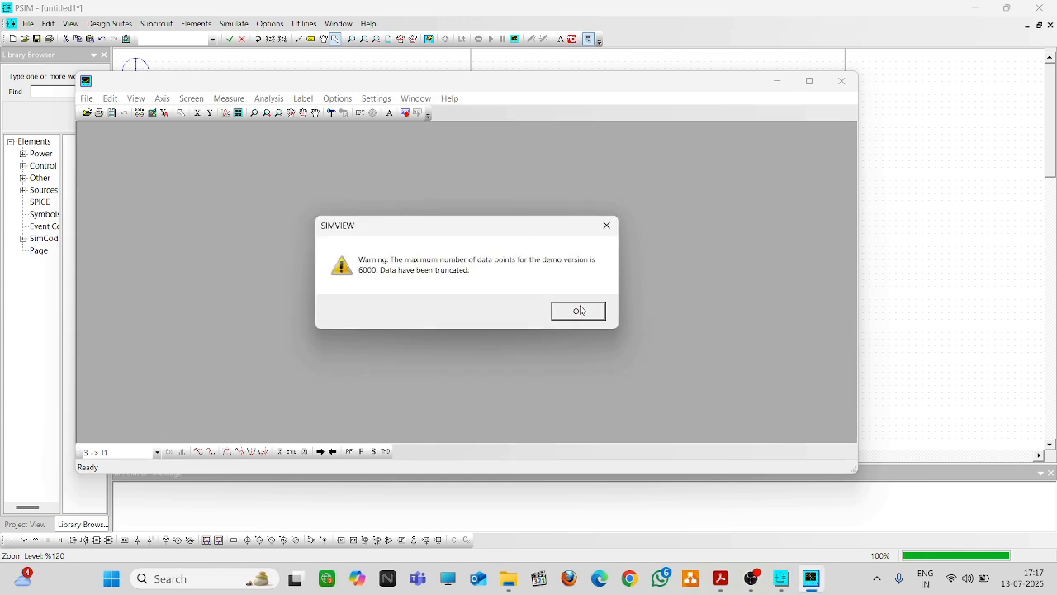
pyautogui.click(578, 310)
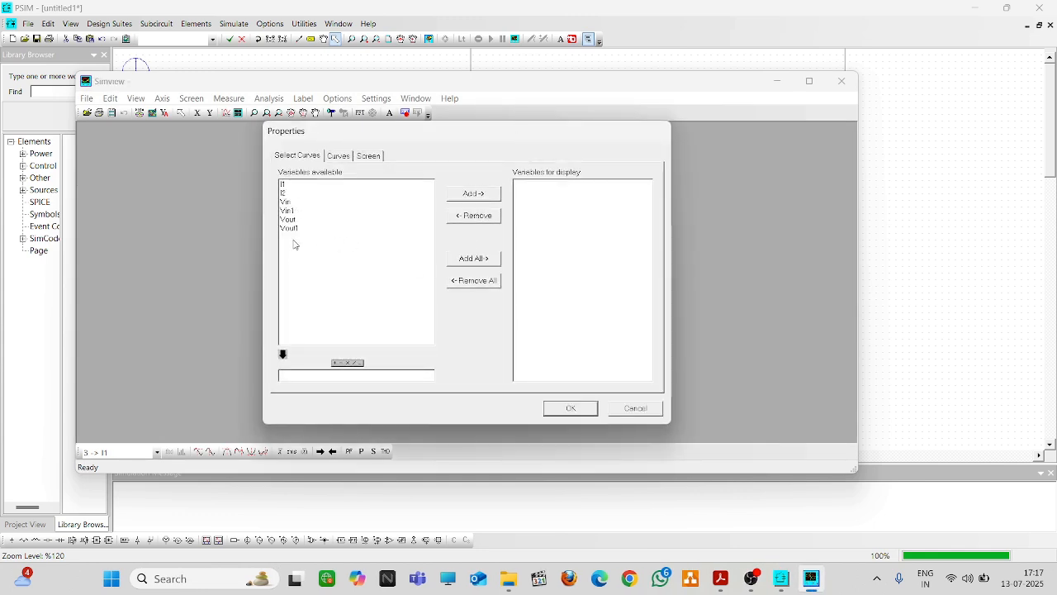
pyautogui.click(321, 210)
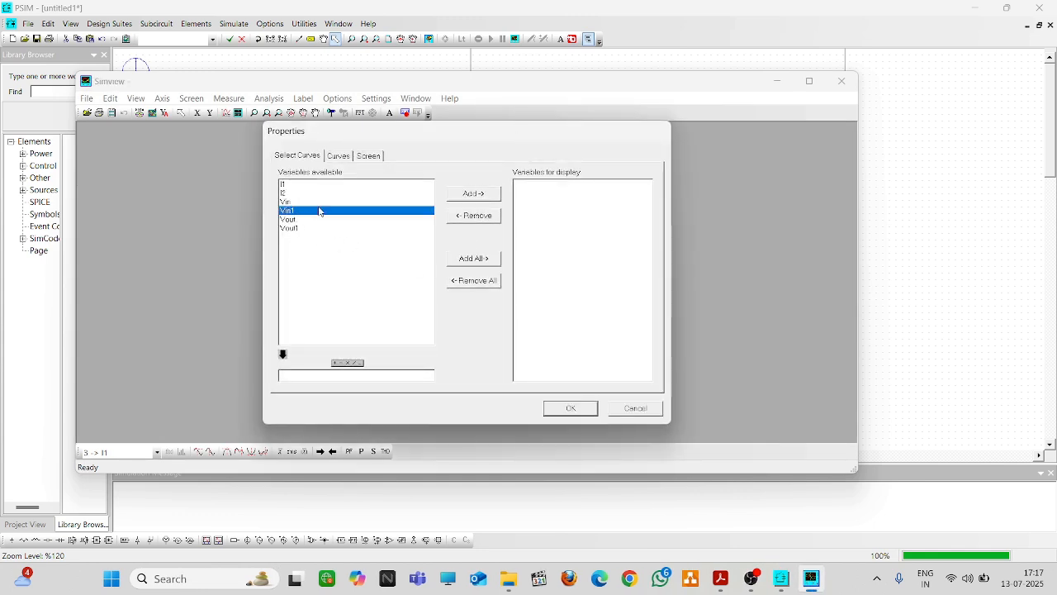
pyautogui.click(488, 199)
pyautogui.click(571, 408)
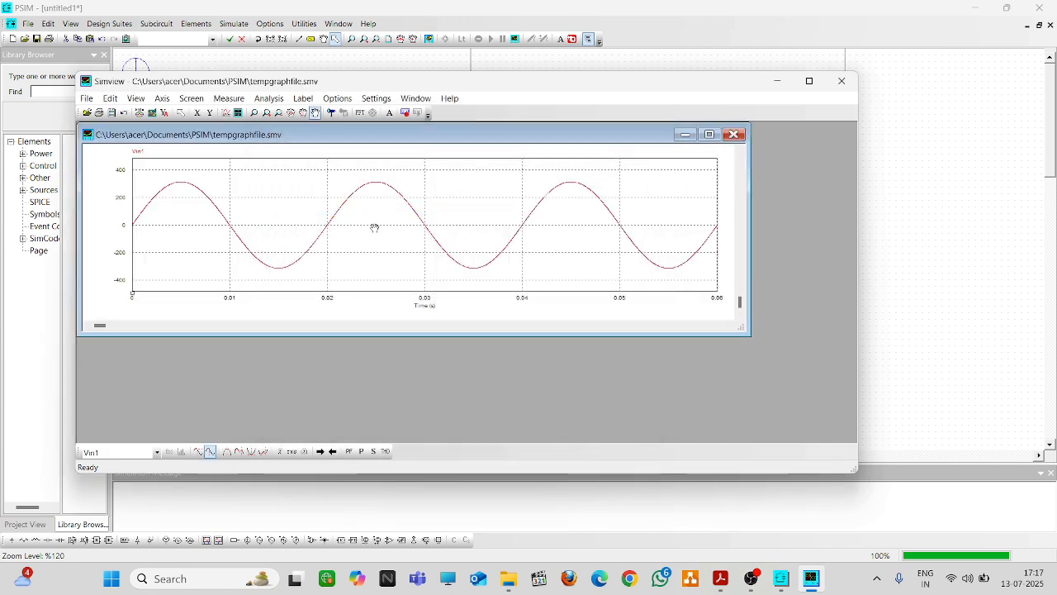
# Plot Vout1 in a second graph screen below Vin1, and close the graph and Simview.
pyautogui.click(241, 114)
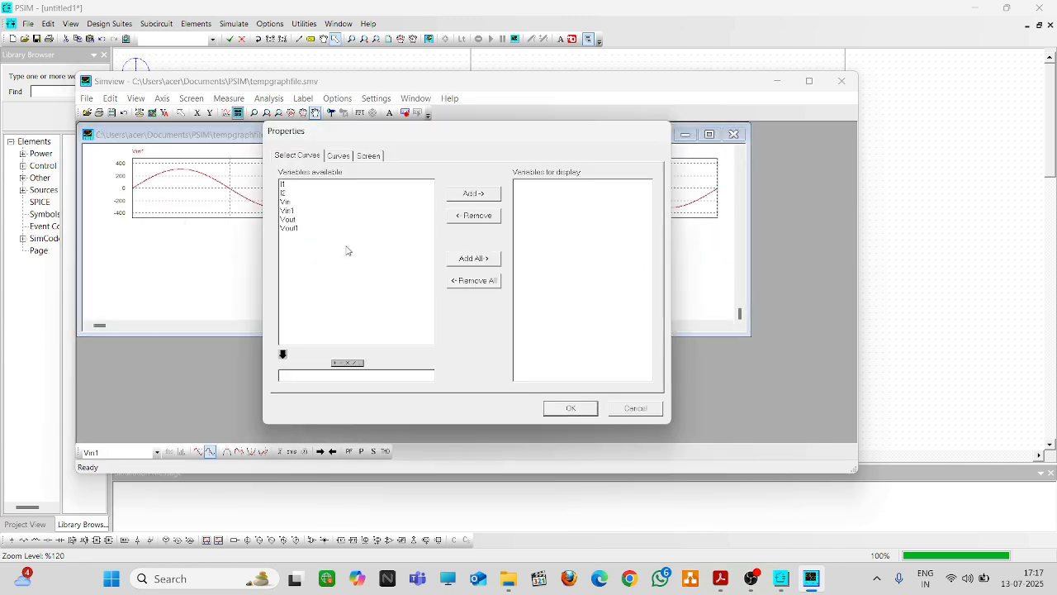
pyautogui.click(299, 228)
pyautogui.click(479, 197)
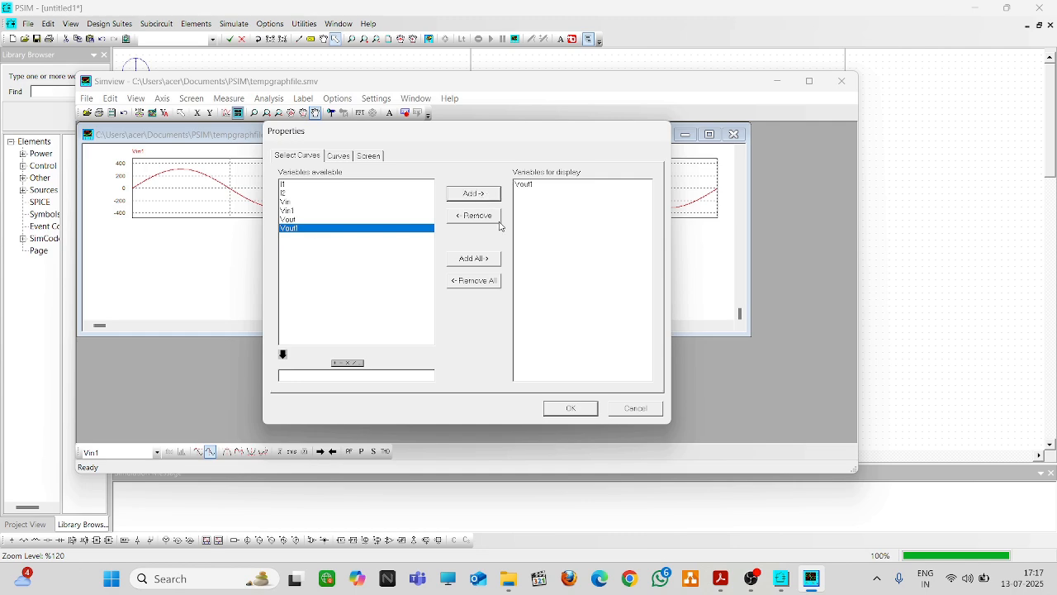
pyautogui.click(571, 408)
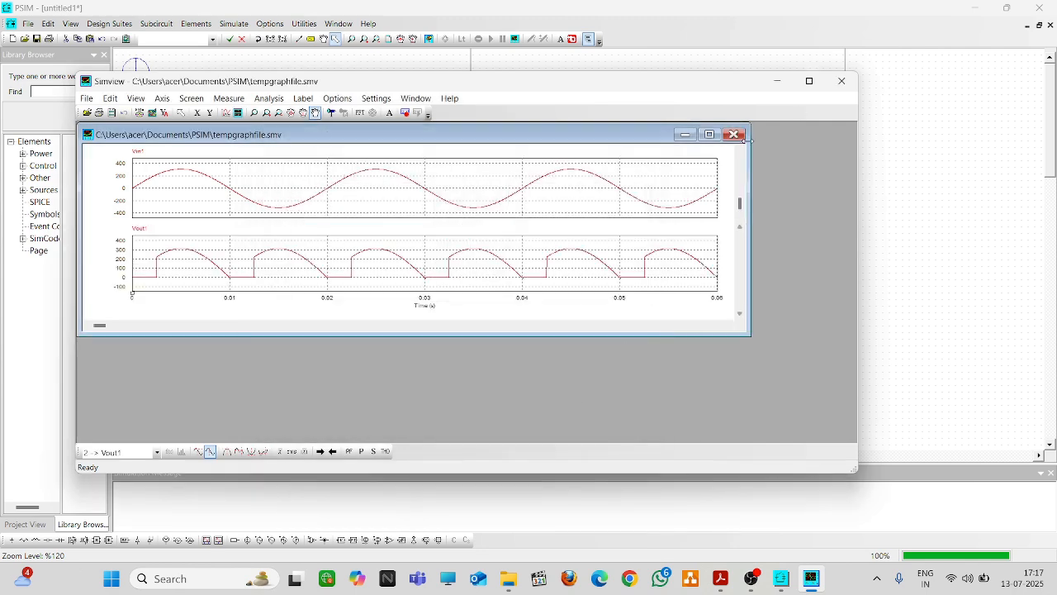
pyautogui.click(733, 134)
pyautogui.click(842, 81)
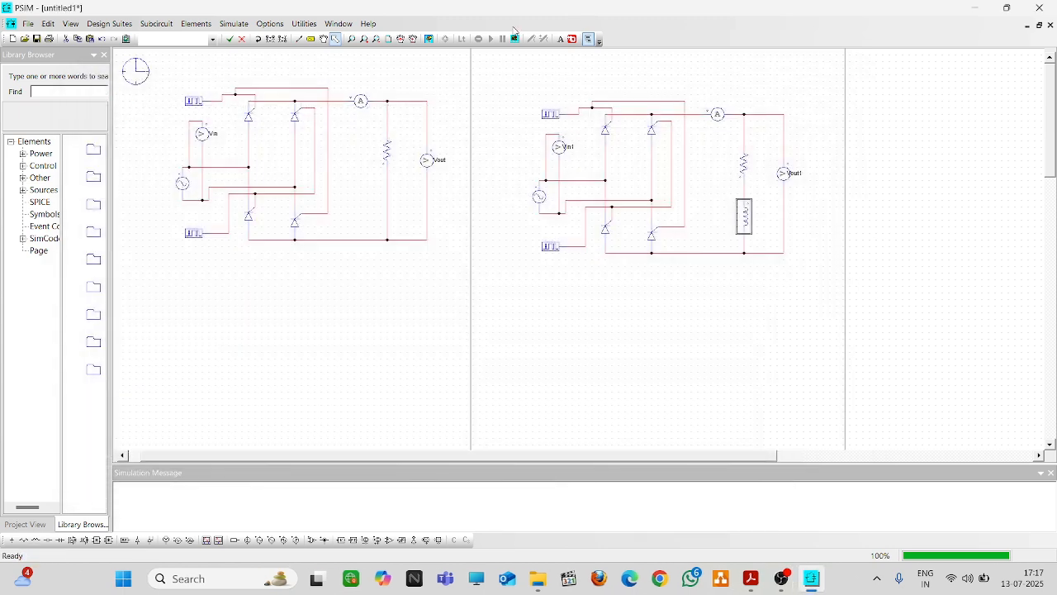
# Run the simulation and plot Vin1 and Vout1 together in one Simview graph.
pyautogui.click(428, 39)
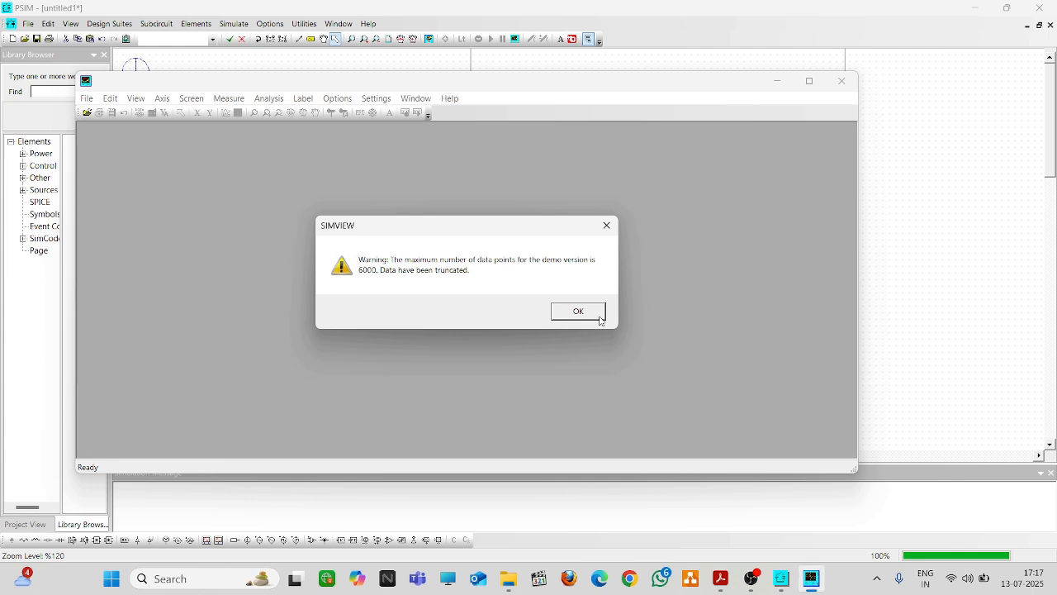
pyautogui.click(599, 317)
pyautogui.click(296, 211)
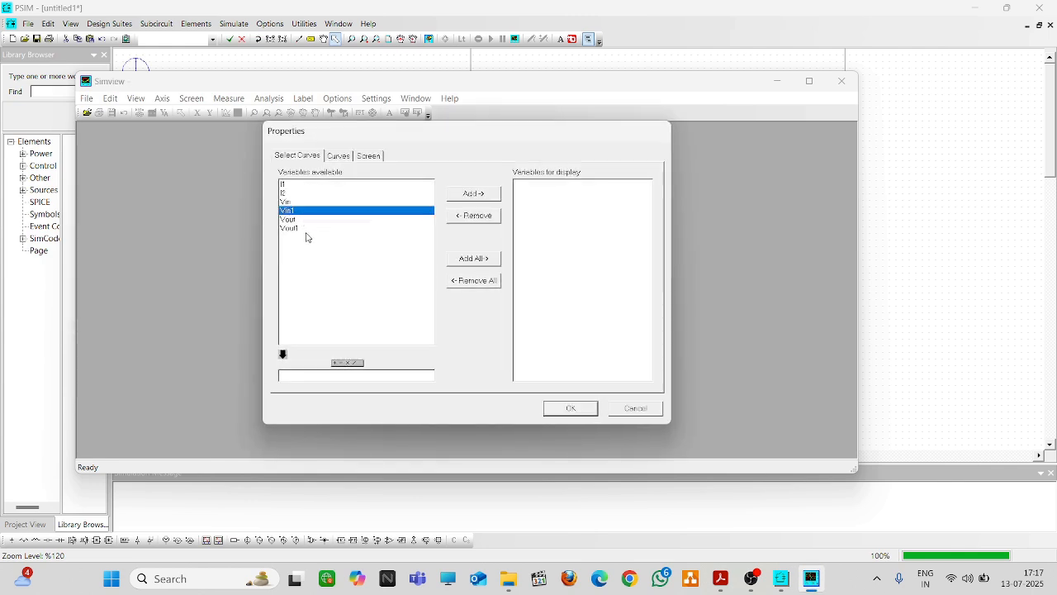
pyautogui.keyDown('ctrl'); pyautogui.click(307, 230); pyautogui.keyUp('ctrl')
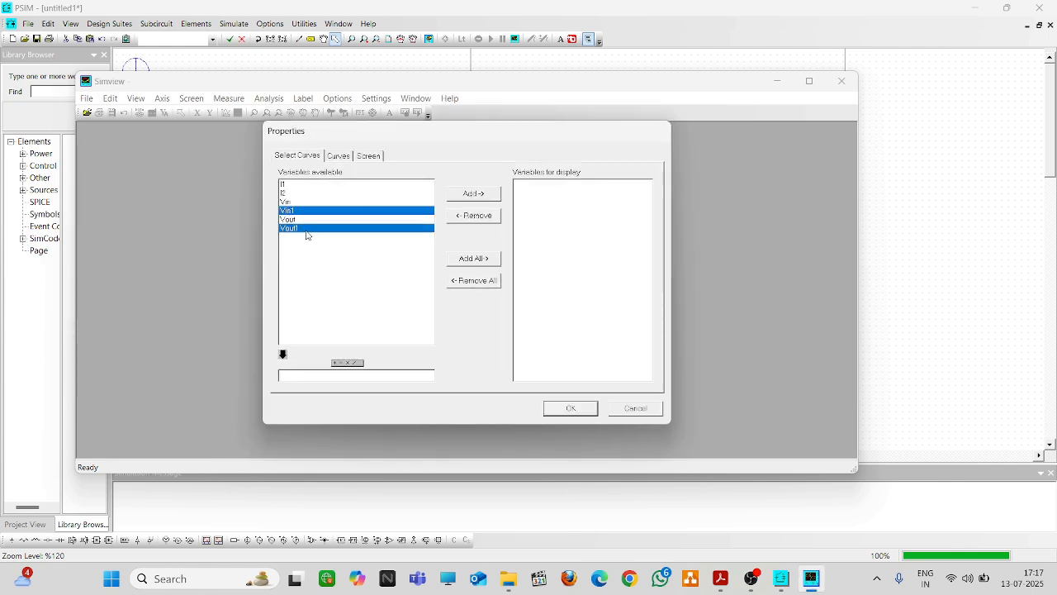
pyautogui.click(492, 199)
pyautogui.click(570, 408)
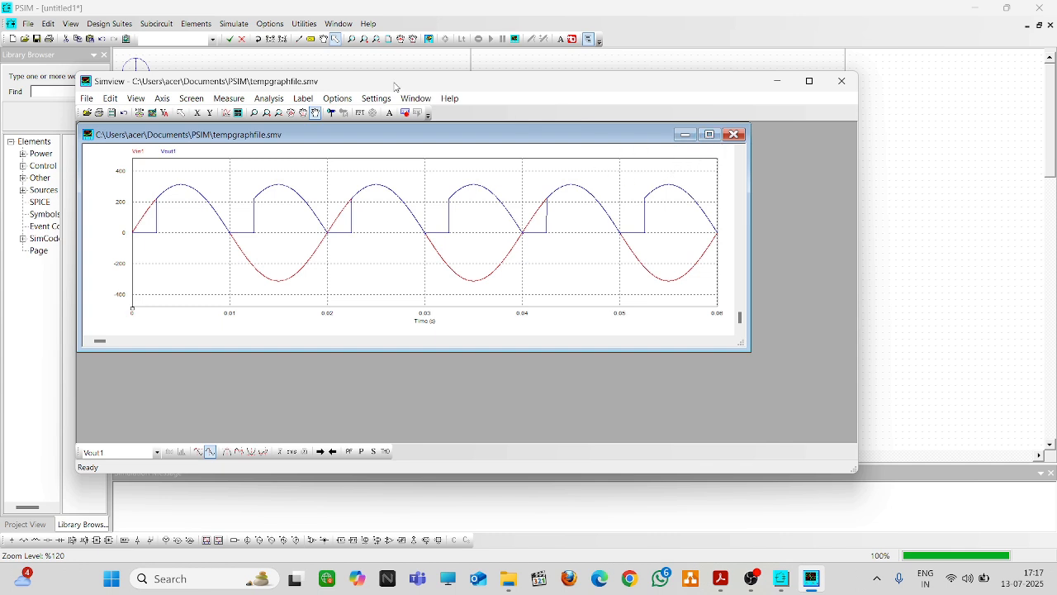
# Plot the load current I2 in a second screen below the voltages, and close the graph and Simview.
pyautogui.click(239, 113)
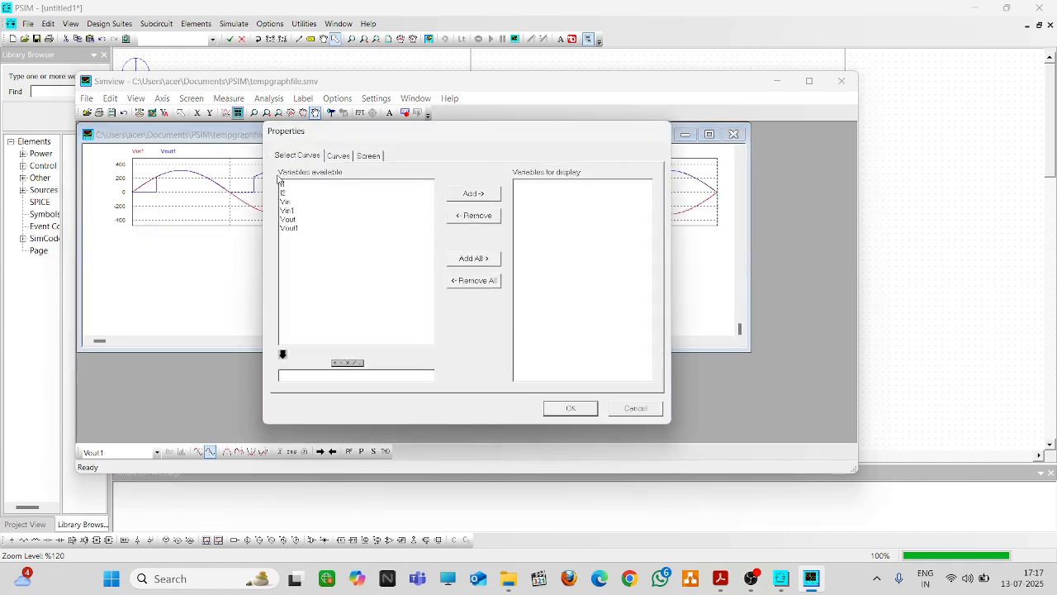
pyautogui.click(284, 193)
pyautogui.click(464, 197)
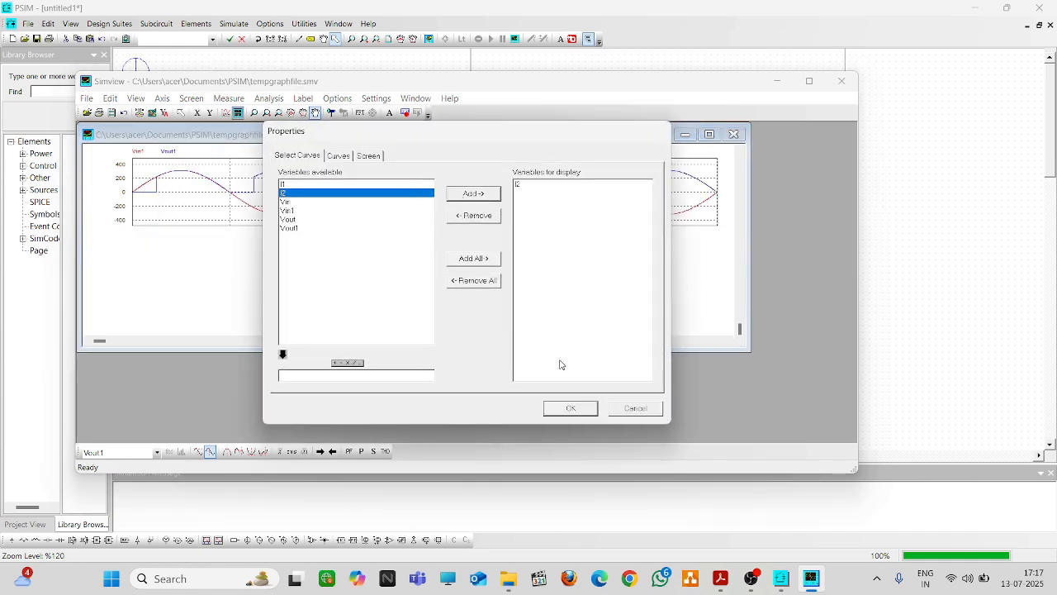
pyautogui.click(568, 408)
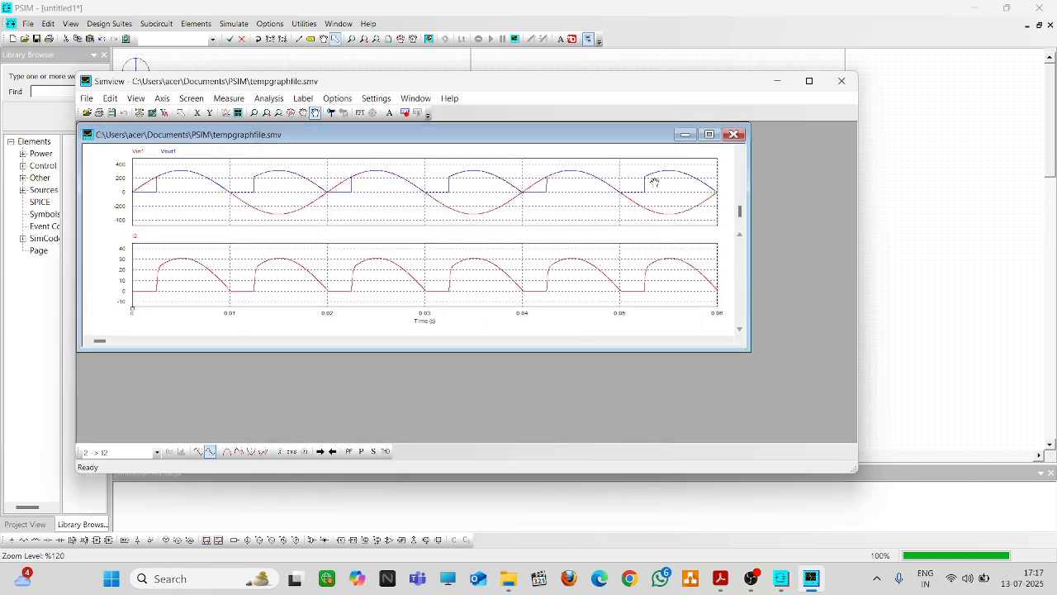
pyautogui.click(734, 134)
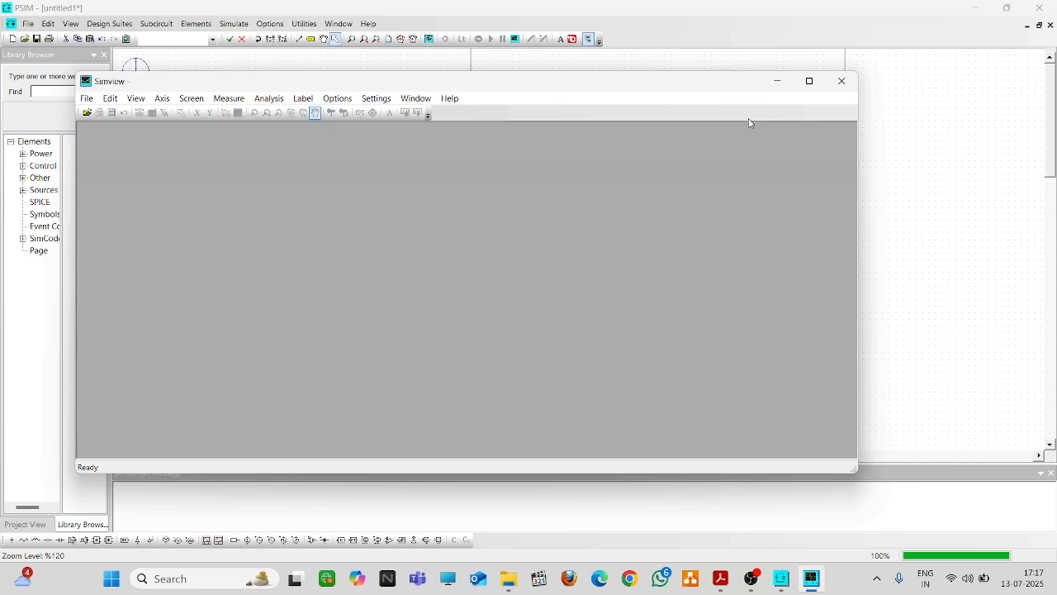
pyautogui.click(841, 81)
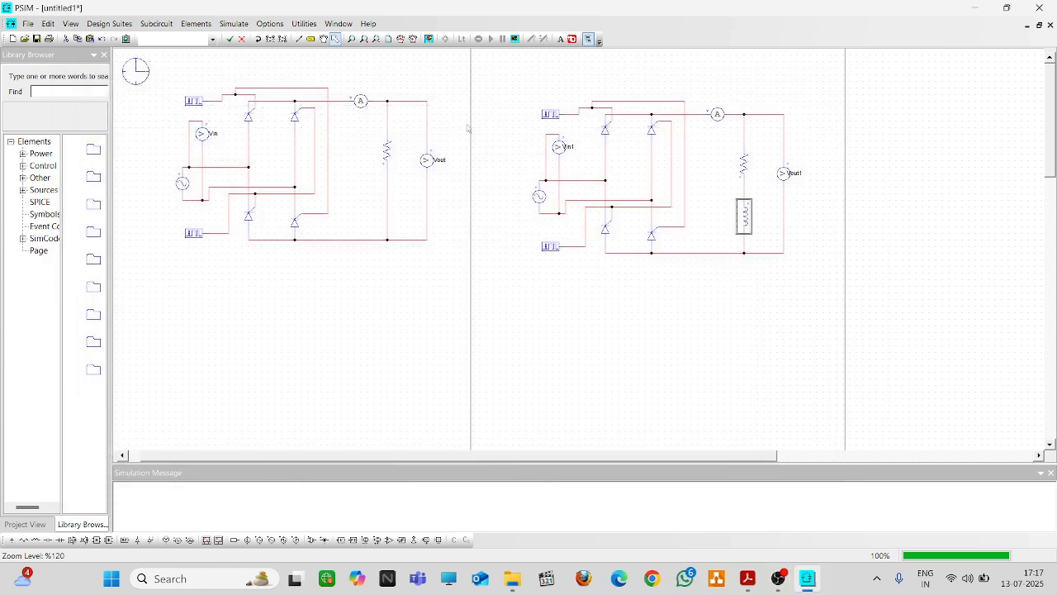
# Set the inductance of the load inductor L1 to 100e-3 and close its parameters.
pyautogui.doubleClick(744, 216)
pyautogui.moveTo(141, 130); pyautogui.dragTo(88, 132)
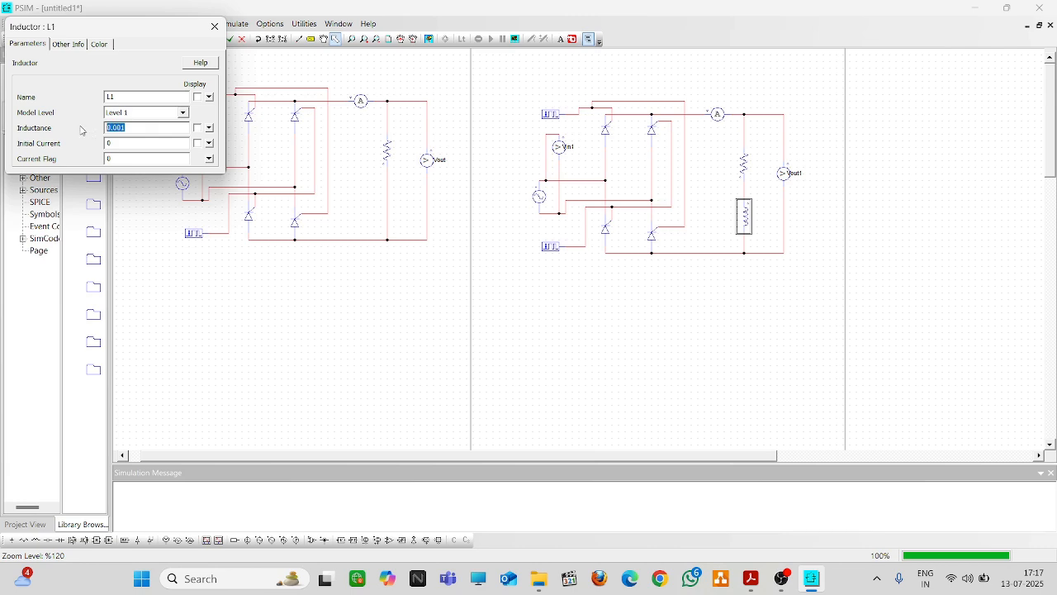
pyautogui.write('1')
pyautogui.write('00e-3')
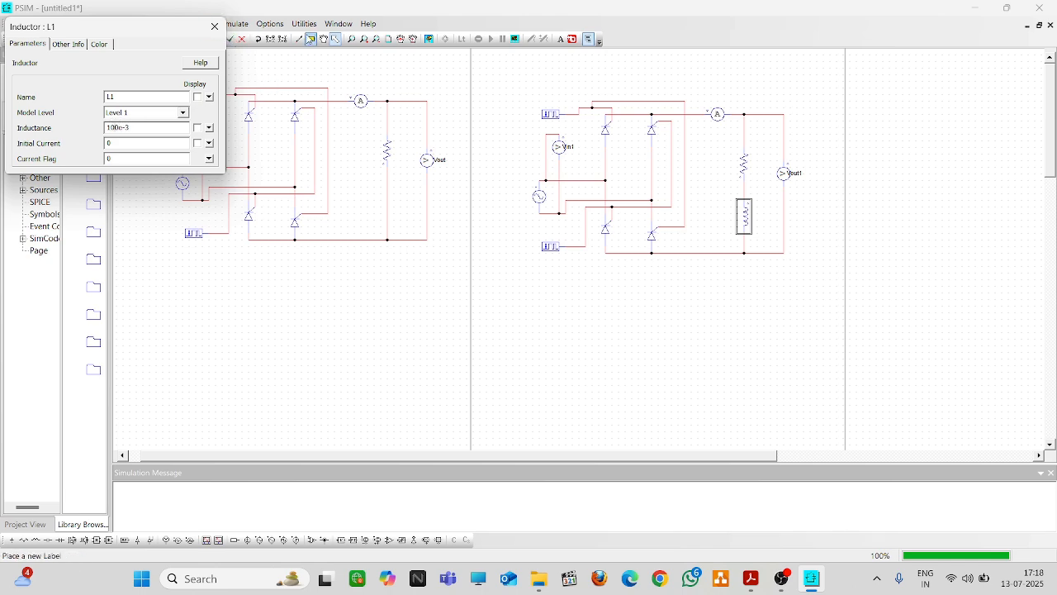
pyautogui.moveTo(209, 30); pyautogui.dragTo(231, 52)
pyautogui.click(237, 48)
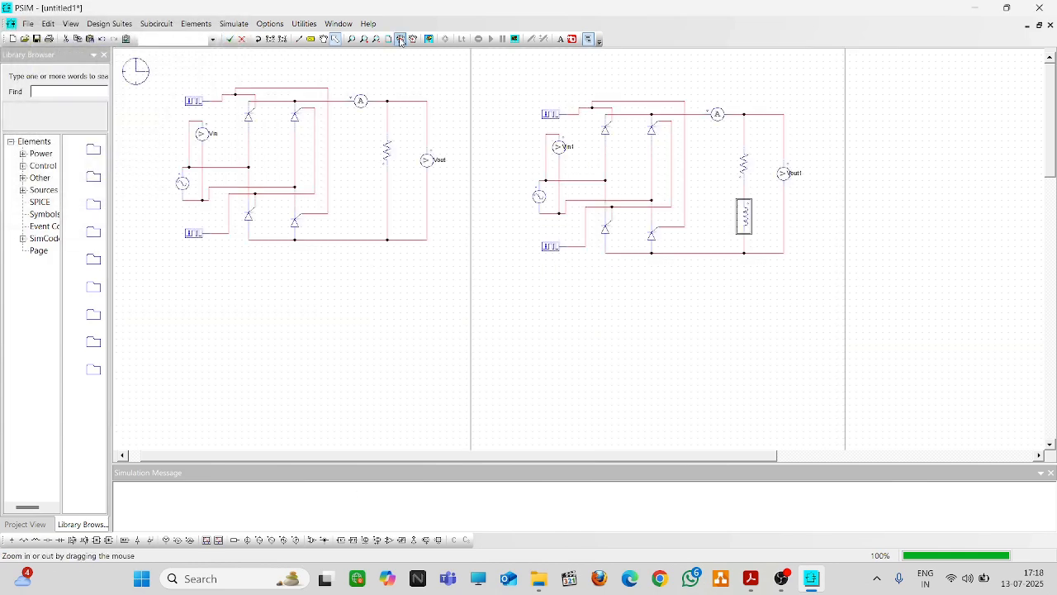
# Rerun the simulation, plot Vin1 and Vout1 together, and maximize the graph and Simview.
pyautogui.click(429, 39)
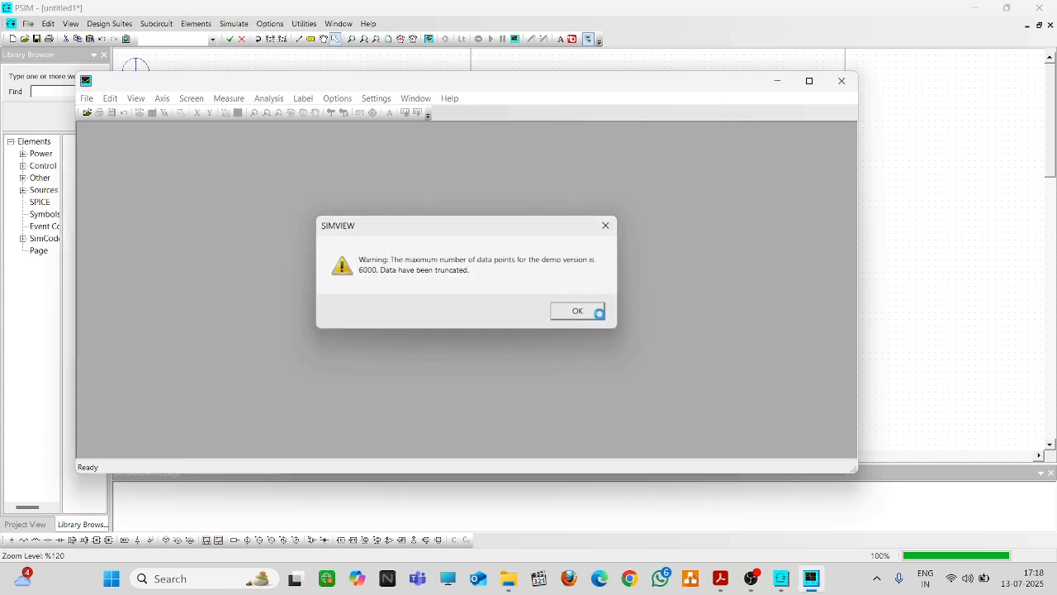
pyautogui.click(596, 308)
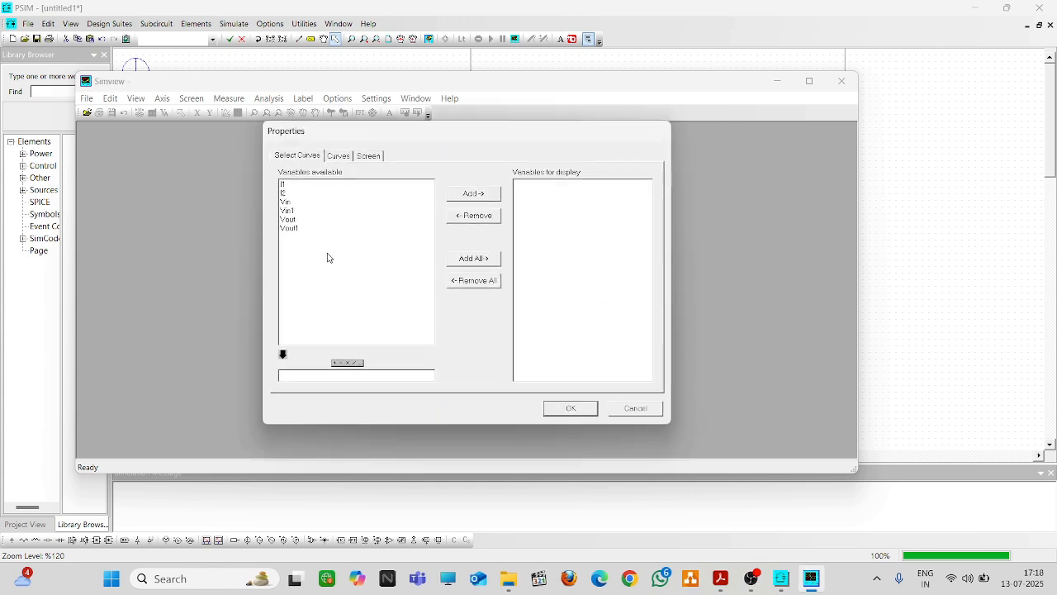
pyautogui.click(296, 210)
pyautogui.keyDown('ctrl'); pyautogui.click(295, 227); pyautogui.keyUp('ctrl')
pyautogui.click(493, 196)
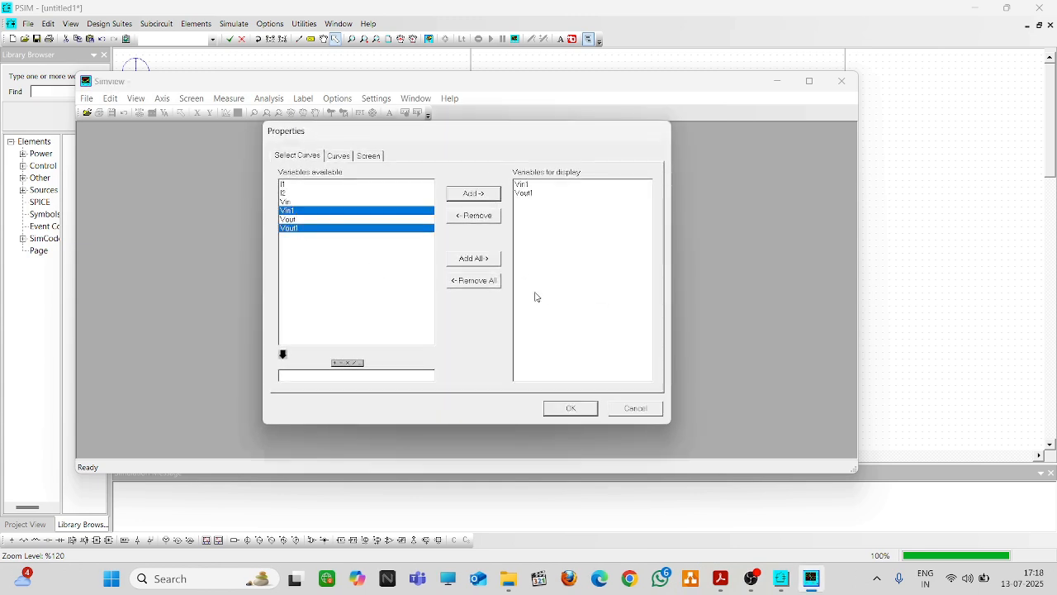
pyautogui.click(570, 408)
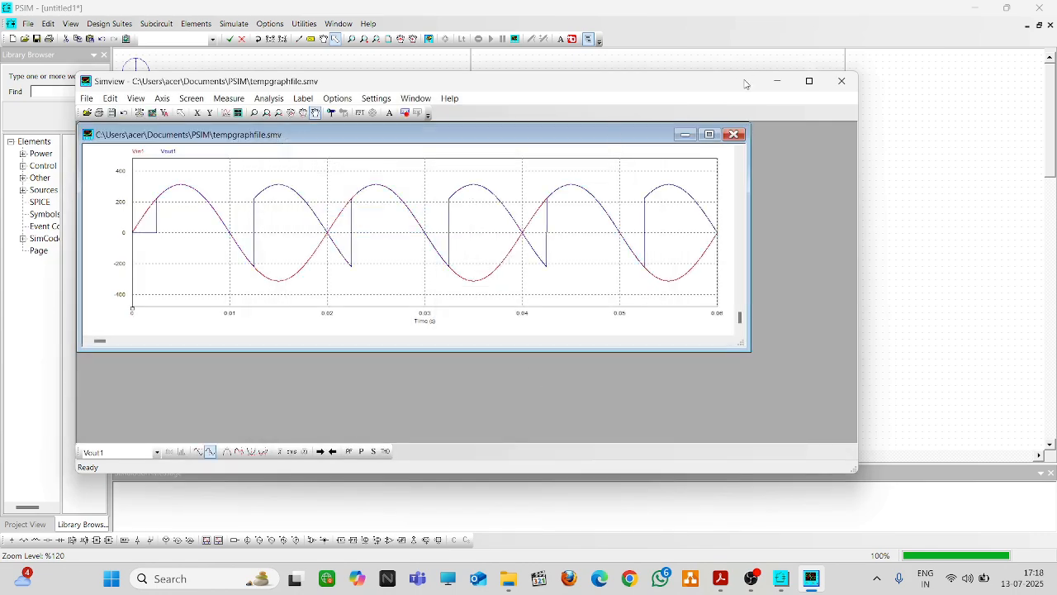
pyautogui.click(709, 134)
pyautogui.click(810, 81)
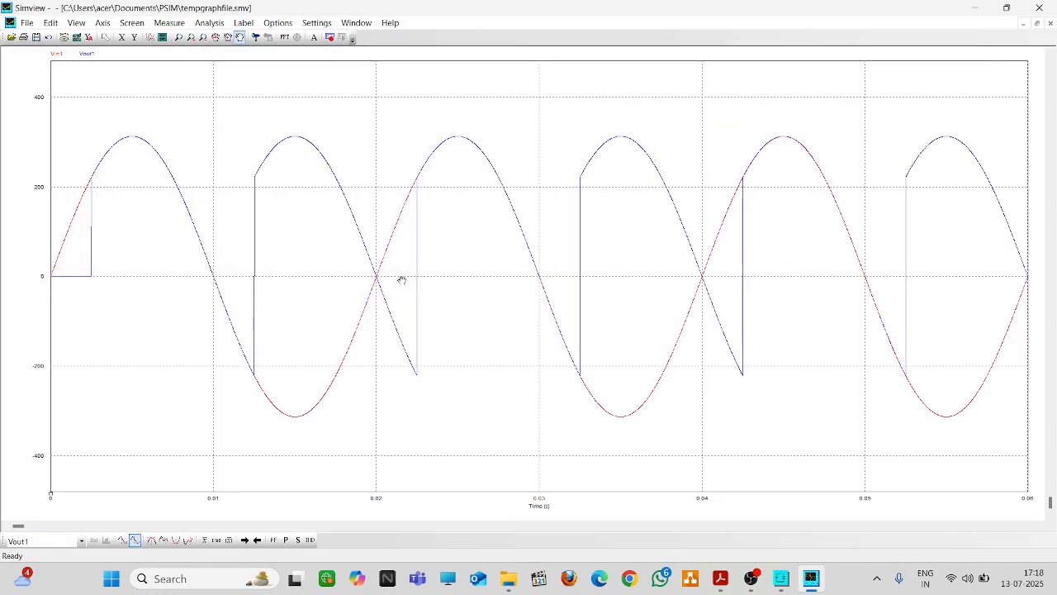
# Add a second screen showing only the R-L load current I2, and close Simview.
pyautogui.click(163, 38)
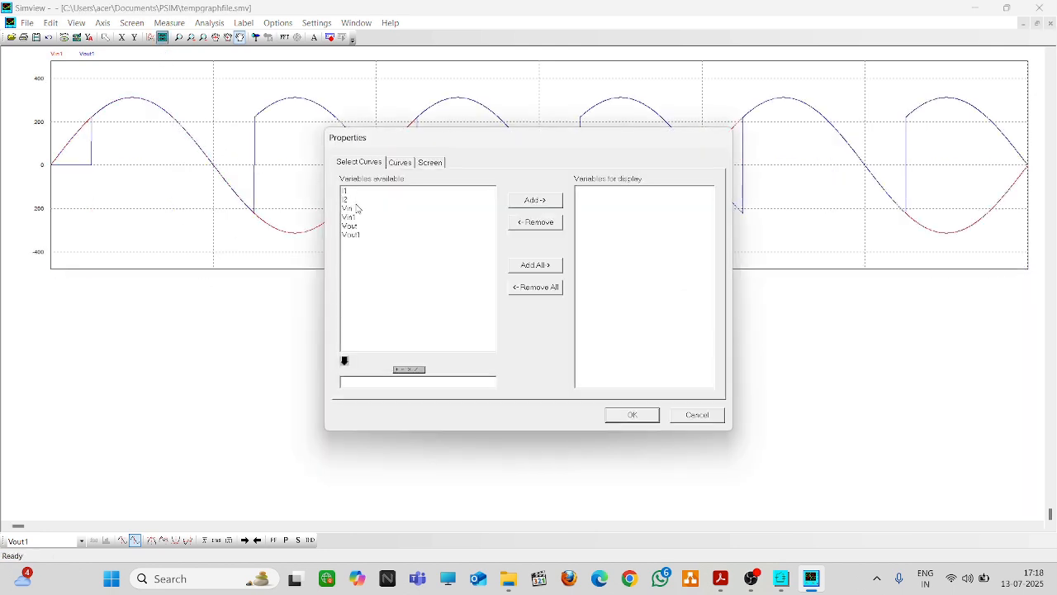
pyautogui.click(357, 208)
pyautogui.keyDown('ctrl'); pyautogui.click(361, 191); pyautogui.keyUp('ctrl')
pyautogui.keyDown('ctrl'); pyautogui.click(363, 199); pyautogui.keyUp('ctrl')
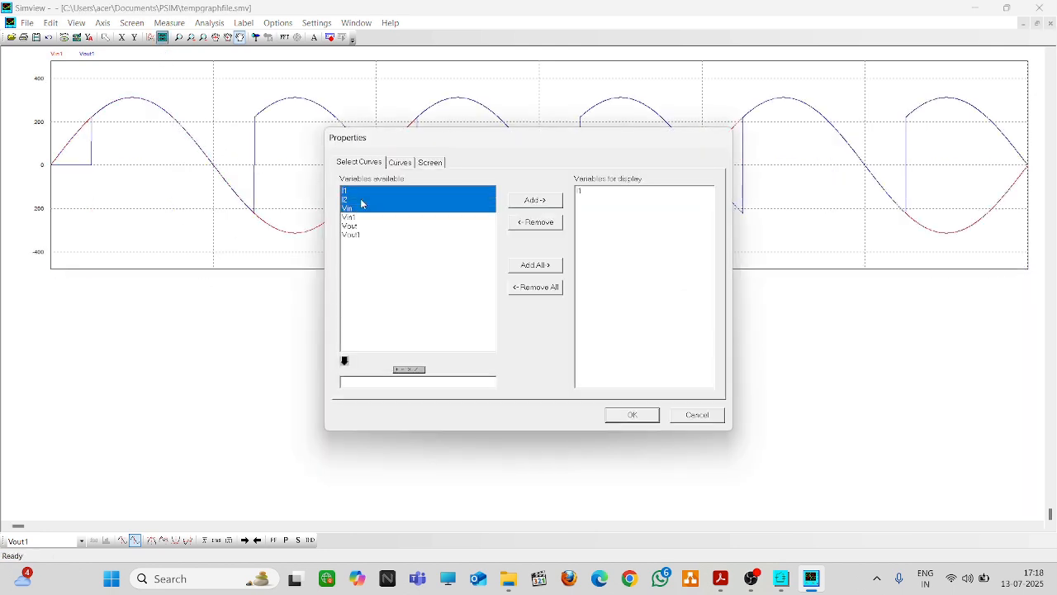
pyautogui.keyDown('ctrl'); pyautogui.click(373, 192); pyautogui.keyUp('ctrl')
pyautogui.keyDown('ctrl'); pyautogui.click(372, 208); pyautogui.keyUp('ctrl')
pyautogui.click(538, 200)
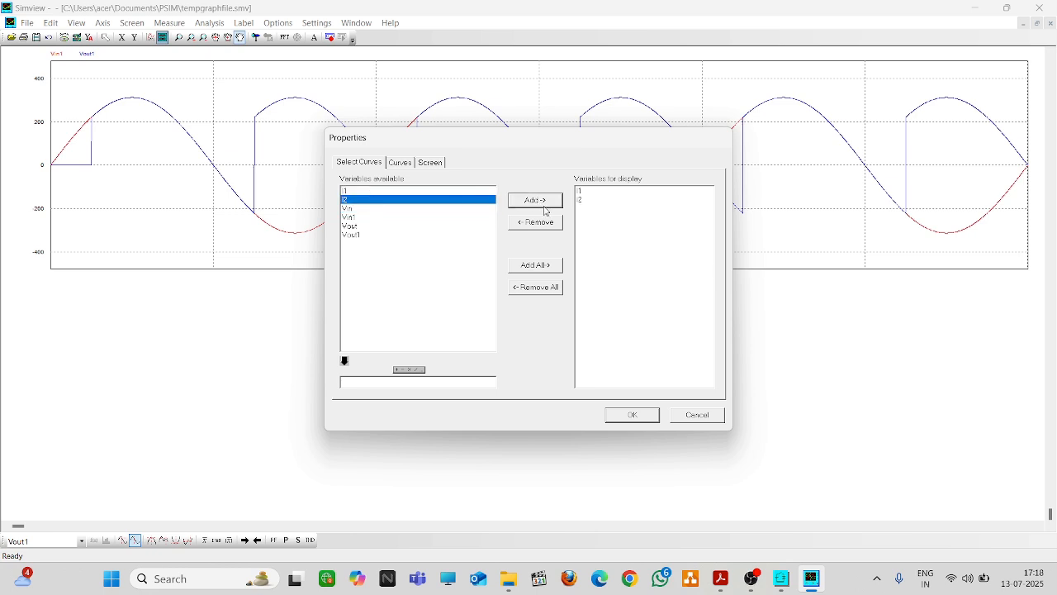
pyautogui.click(590, 193)
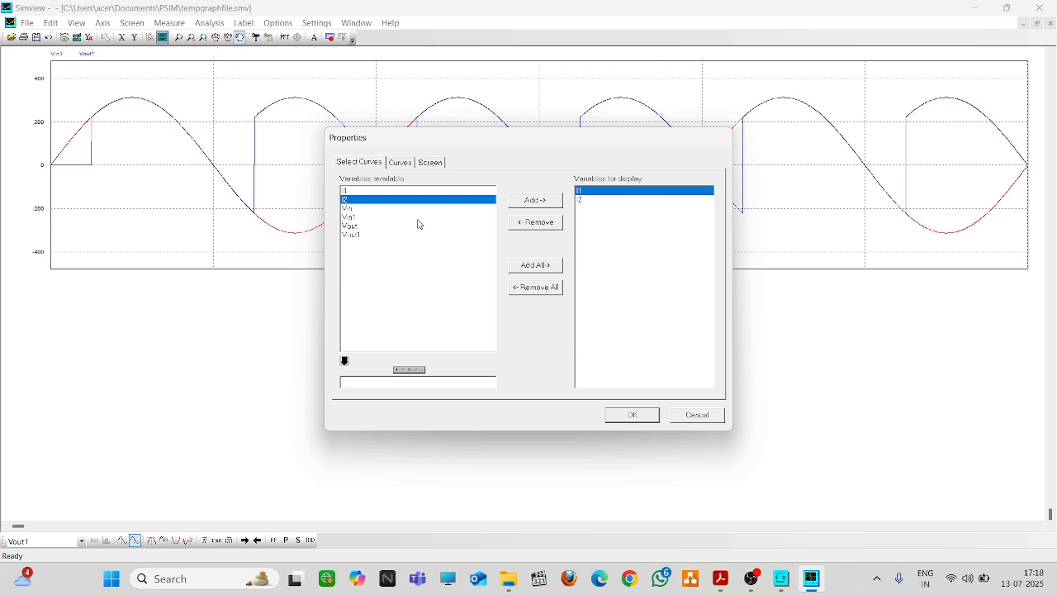
pyautogui.click(558, 223)
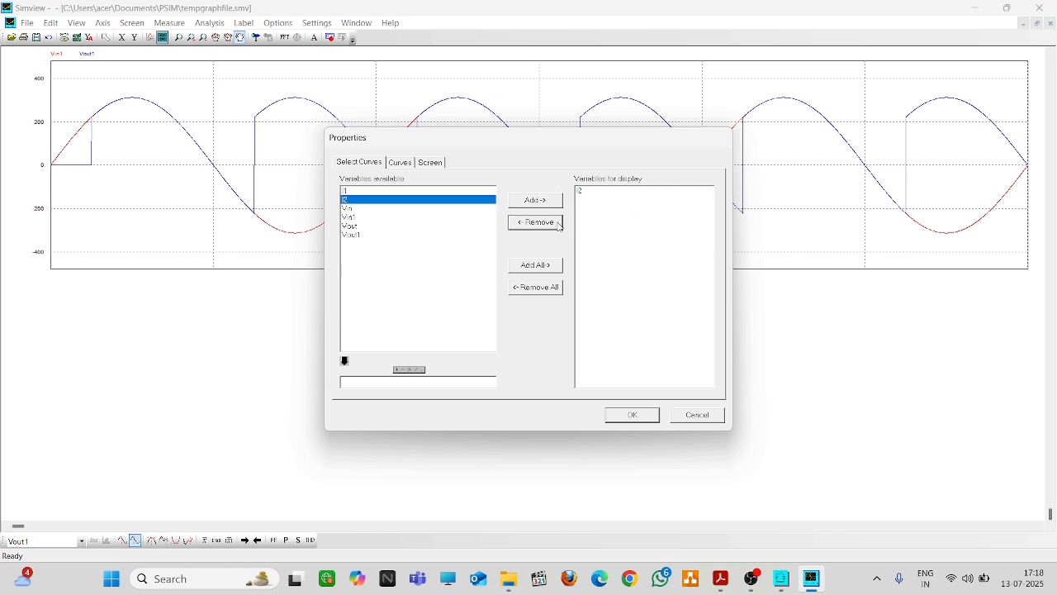
pyautogui.click(641, 417)
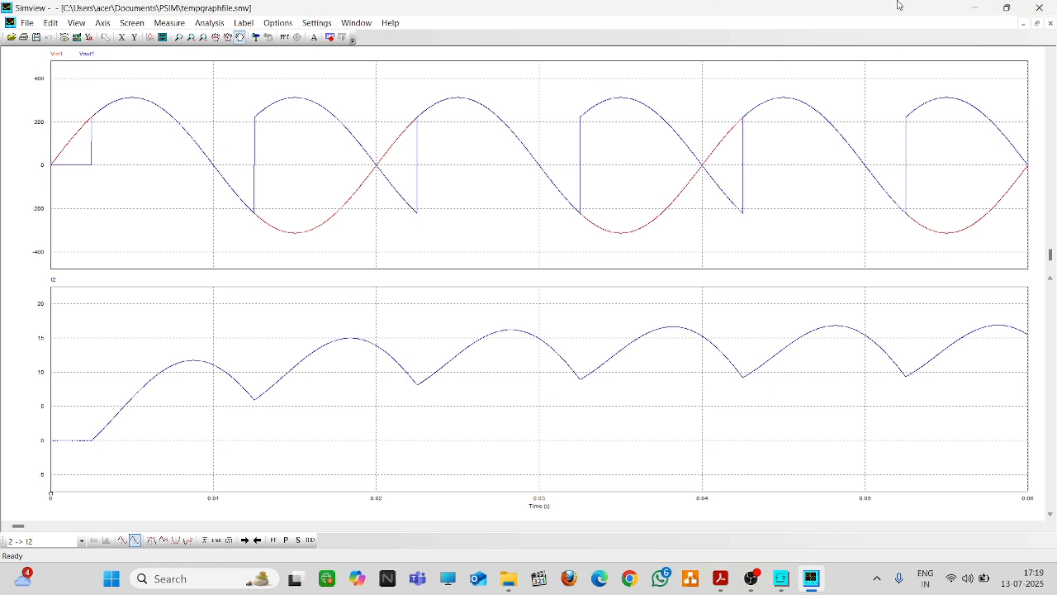
pyautogui.click(1039, 8)
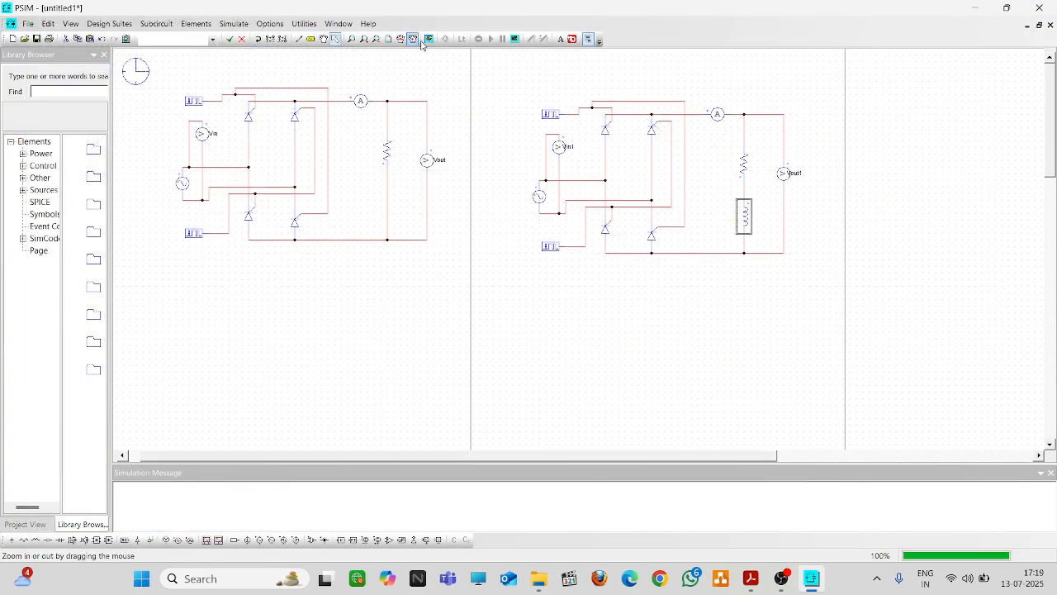
# Run the simulation and plot the R-load circuit's Vin and Vout together in Simview.
pyautogui.click(429, 40)
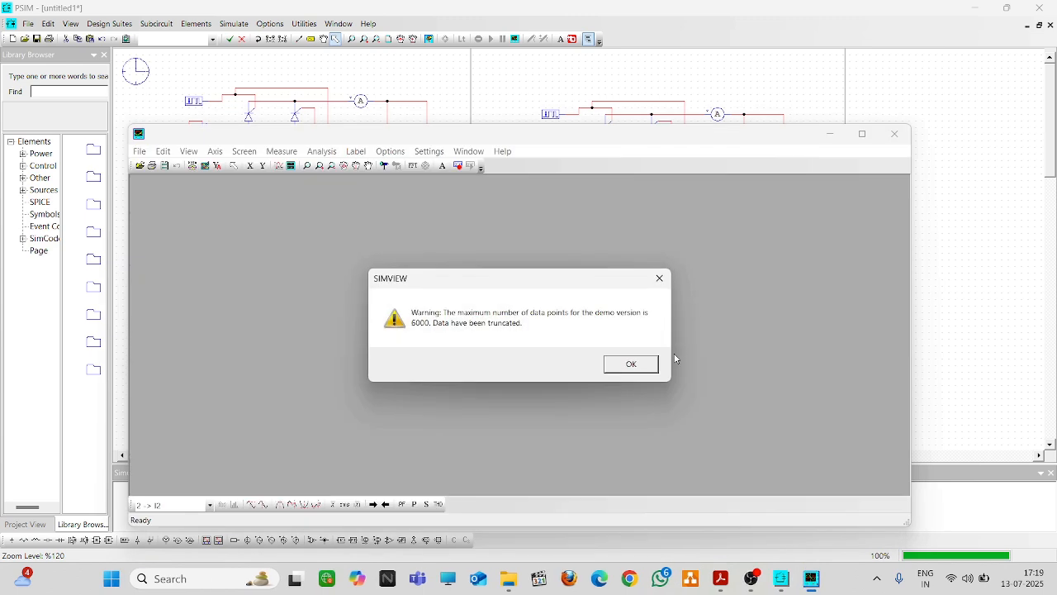
pyautogui.click(645, 364)
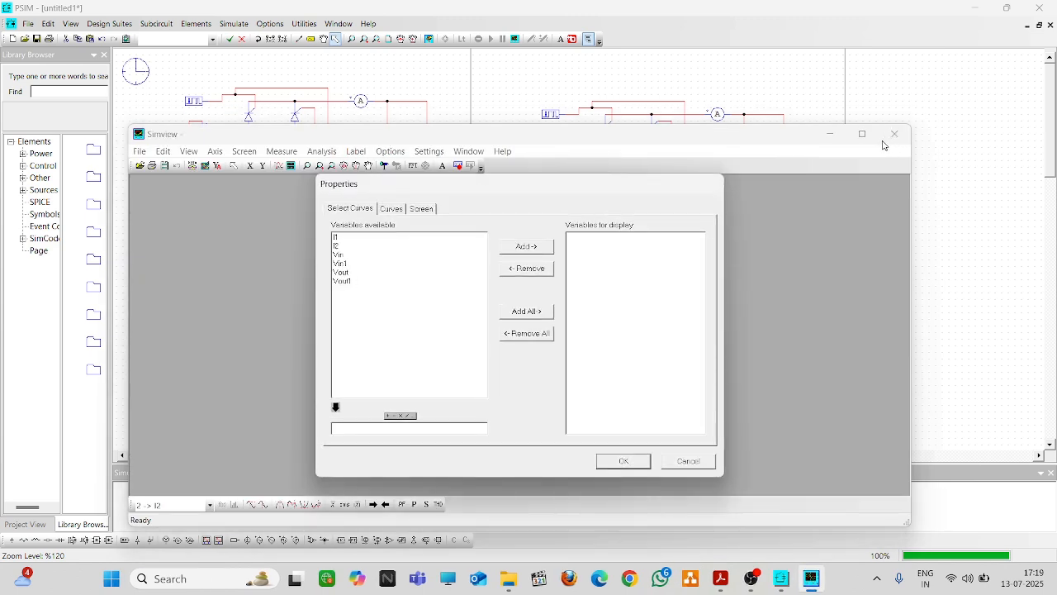
pyautogui.click(347, 255)
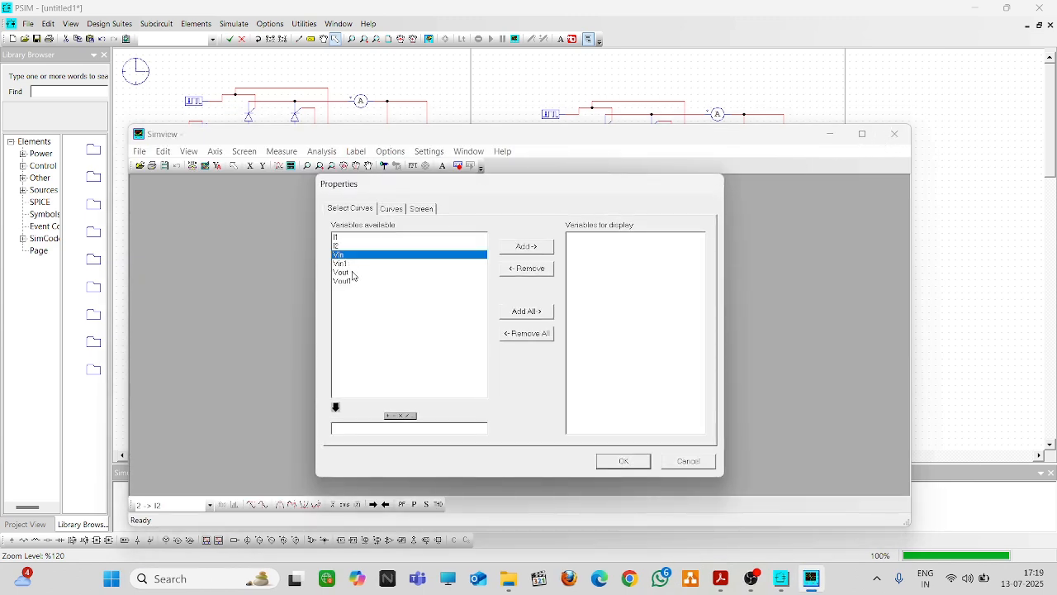
pyautogui.keyDown('ctrl'); pyautogui.click(354, 273); pyautogui.keyUp('ctrl')
pyautogui.click(527, 246)
pyautogui.click(626, 463)
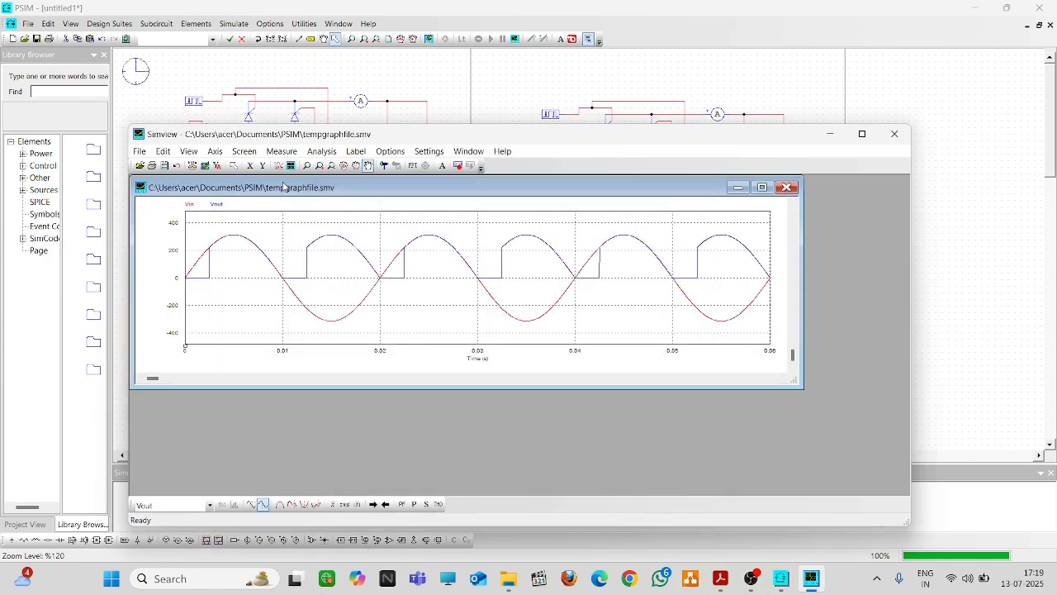
# Add a second screen plotting the R-load current I1 below Vin and Vout.
pyautogui.click(291, 166)
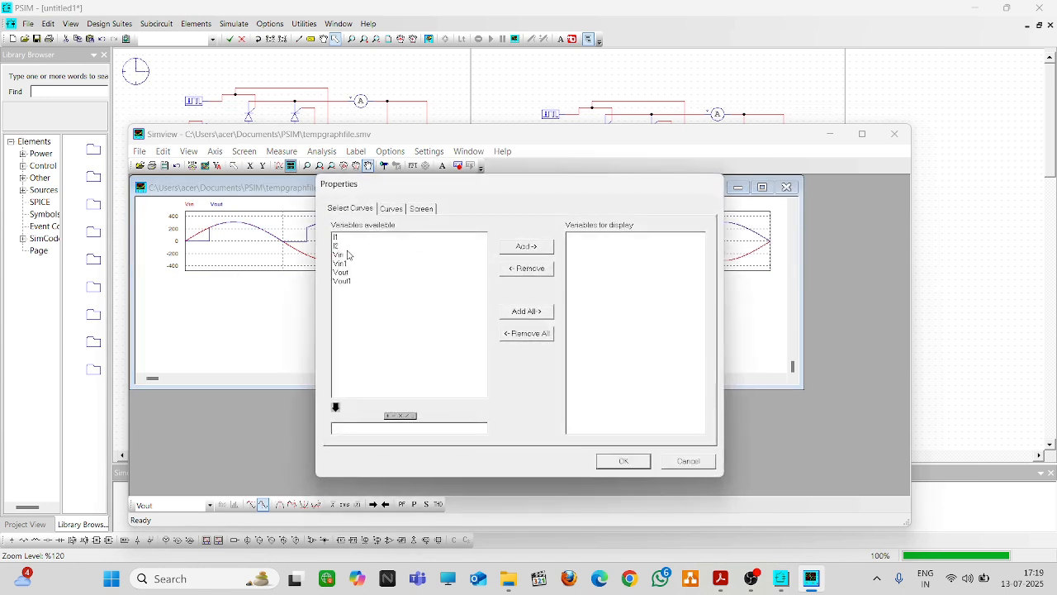
pyautogui.click(345, 240)
pyautogui.click(521, 250)
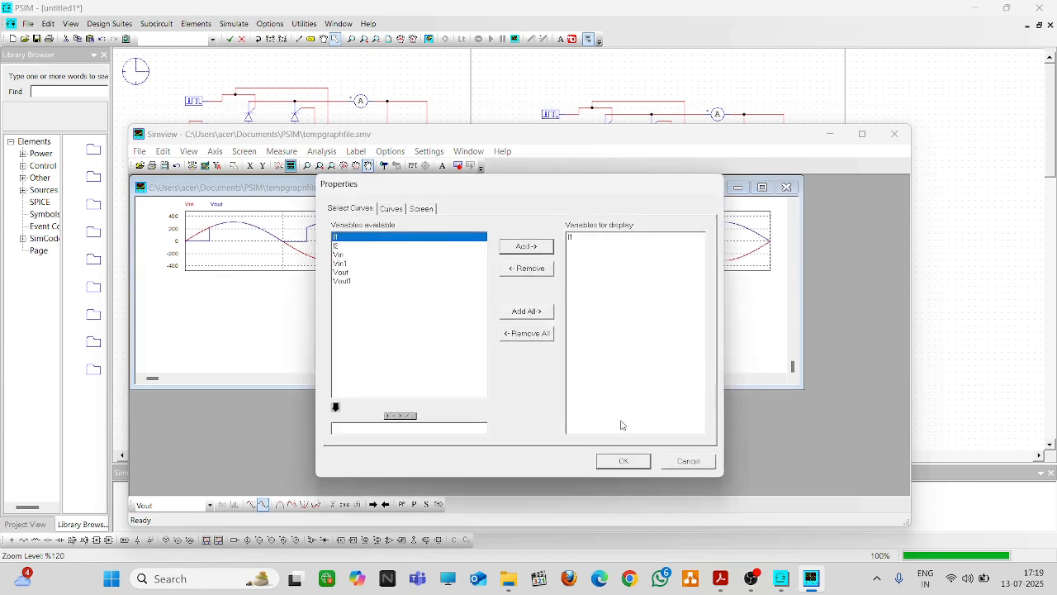
pyautogui.click(621, 460)
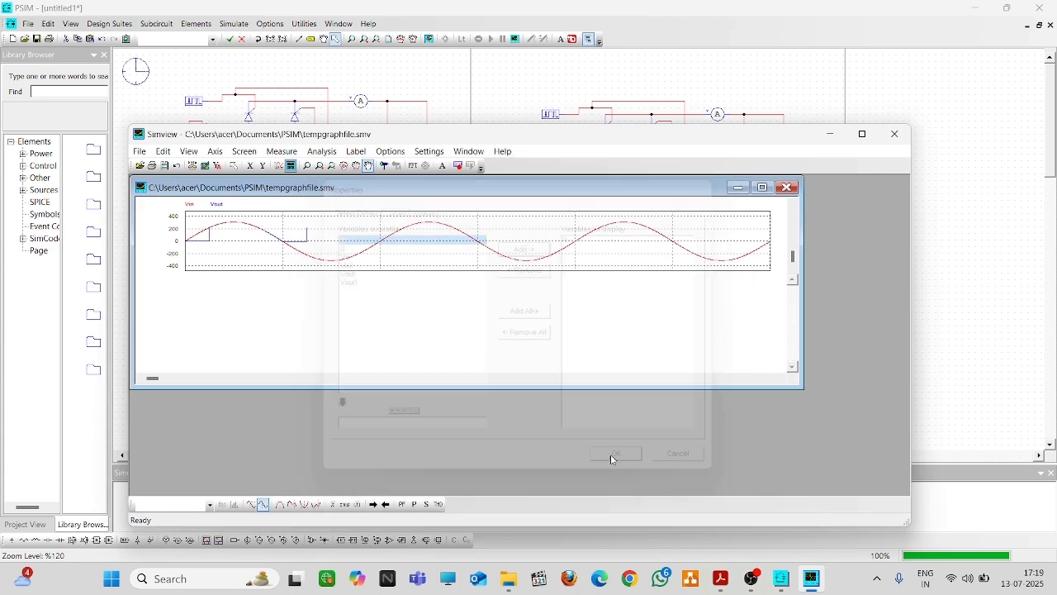
# Add a third screen plotting the R-L circuit's Vin1 and Vout1 together.
pyautogui.click(291, 166)
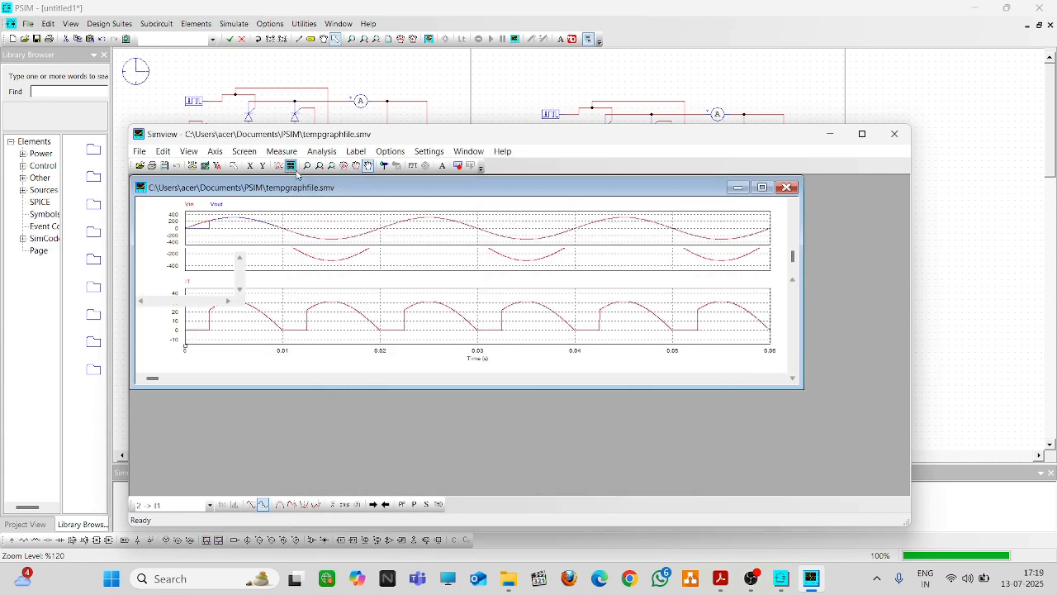
pyautogui.click(344, 264)
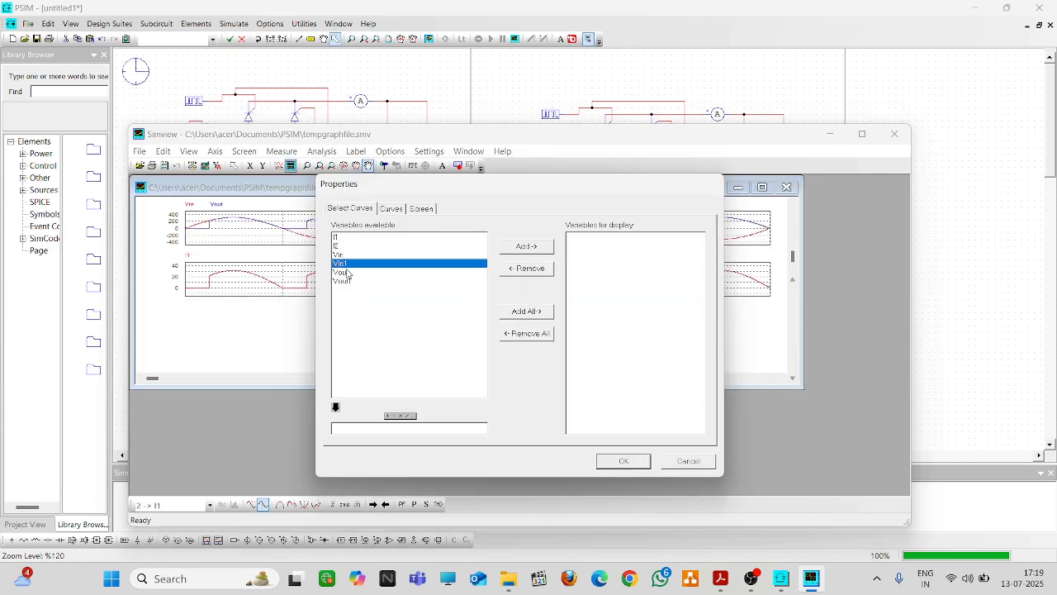
pyautogui.keyDown('ctrl'); pyautogui.click(362, 281); pyautogui.keyUp('ctrl')
pyautogui.click(537, 247)
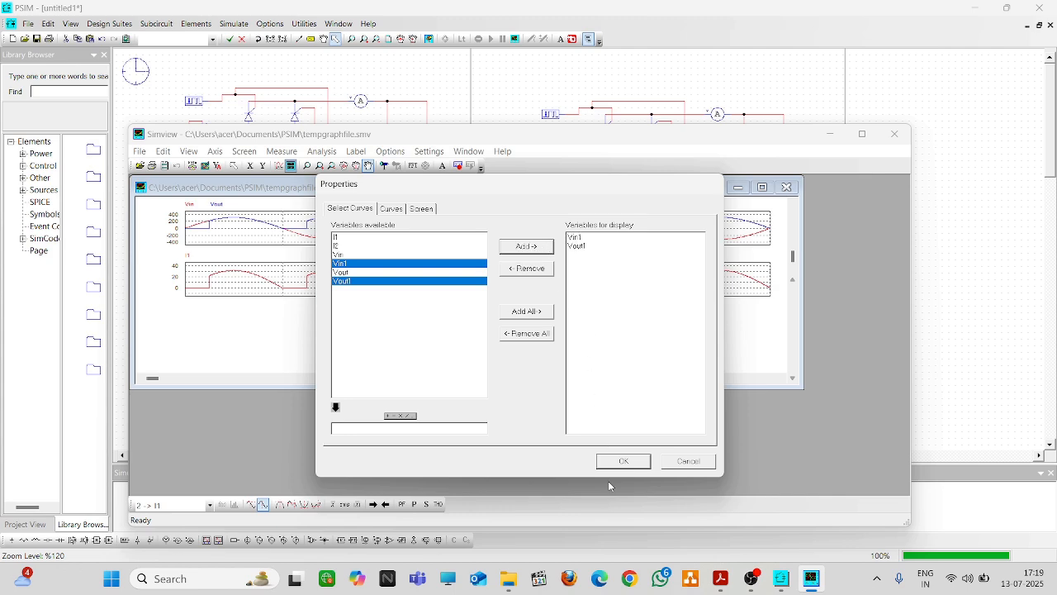
pyautogui.click(623, 460)
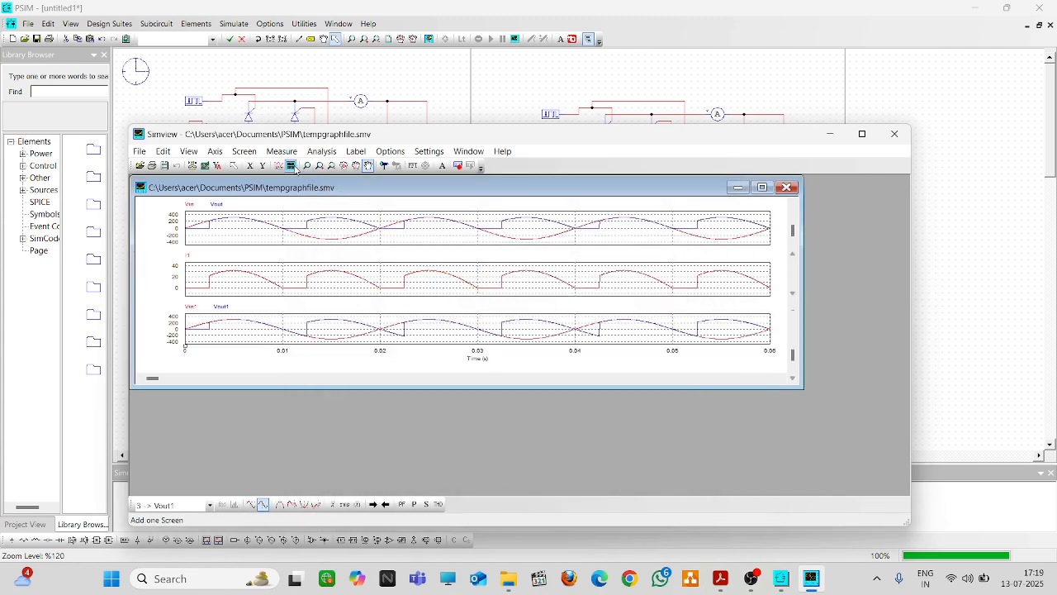
# Plot I2 in a fourth screen, maximize the graph and Simview to compare both loads, and close Simview.
pyautogui.click(291, 166)
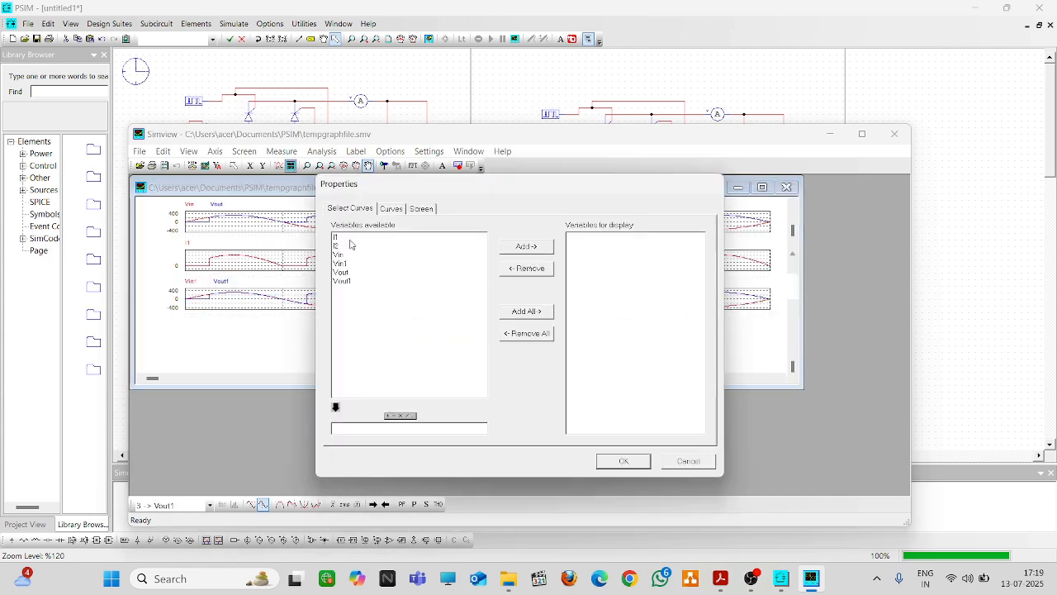
pyautogui.click(352, 246)
pyautogui.click(550, 251)
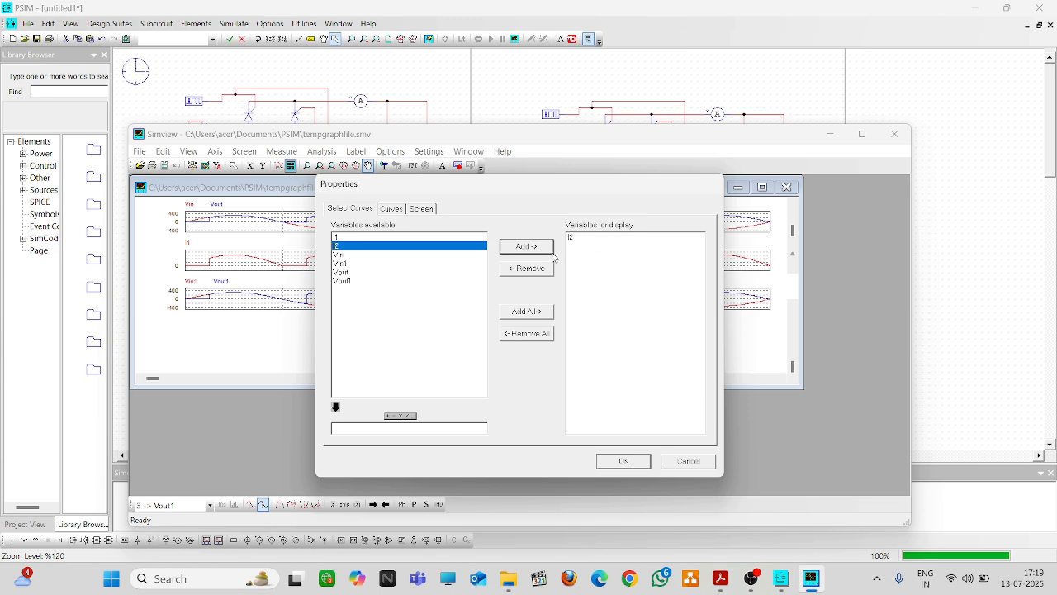
pyautogui.click(630, 464)
pyautogui.click(761, 186)
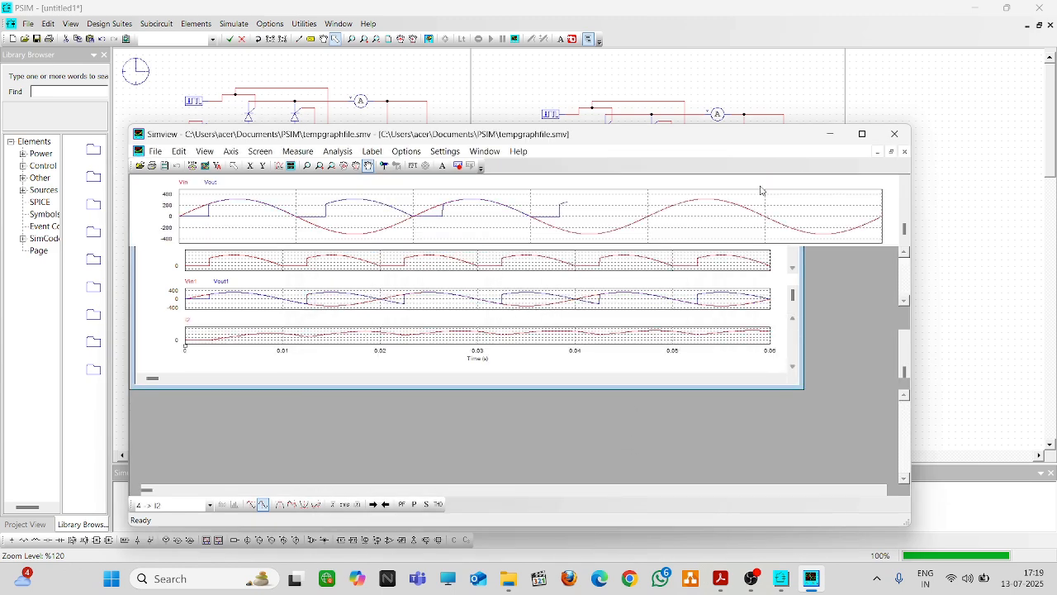
pyautogui.click(860, 133)
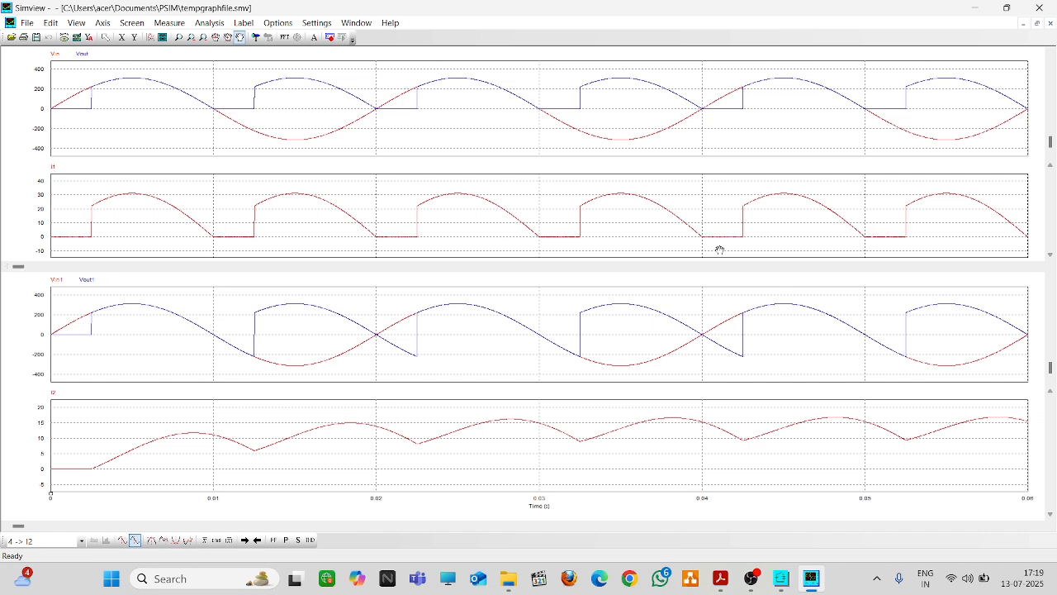
pyautogui.click(1039, 10)
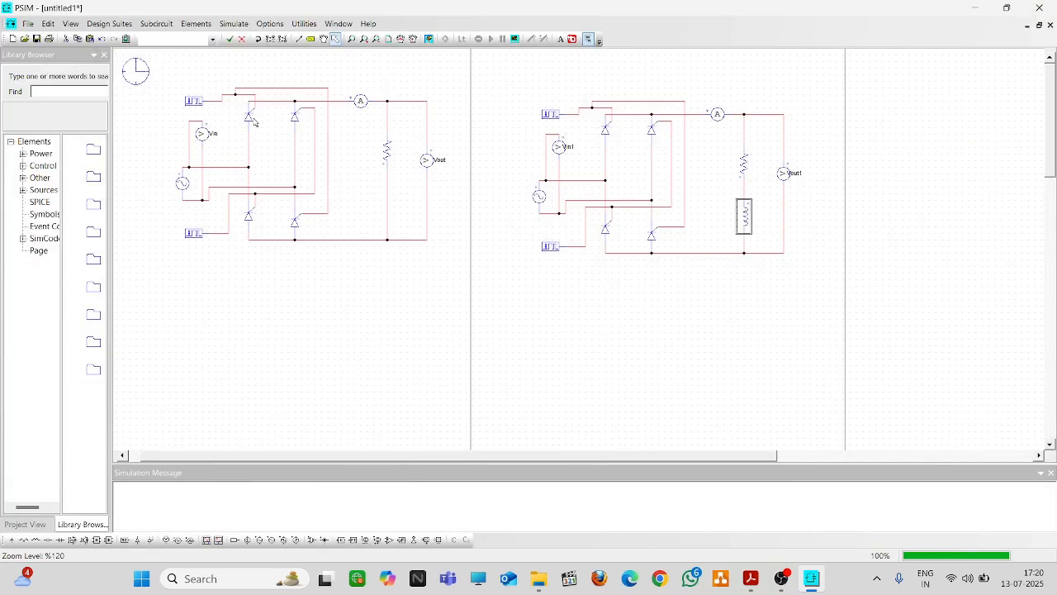